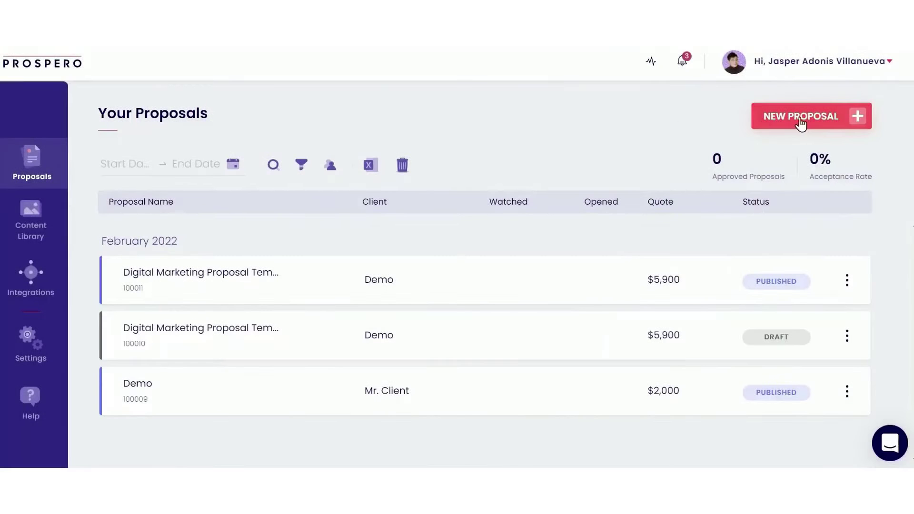
- Start a new Prospero proposal from scratch and enter the client contact's name
{"action": "left_click", "coordinate": [801, 122]}
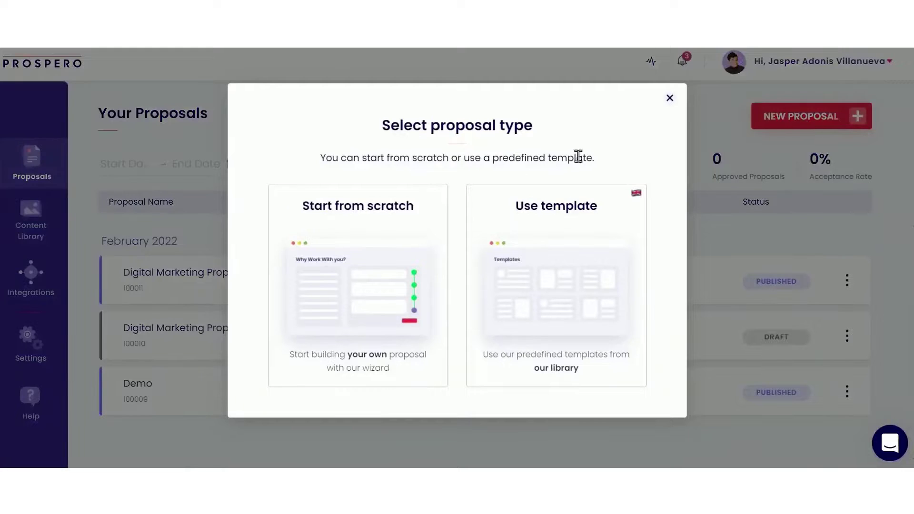
{"action": "left_click", "coordinate": [376, 282]}
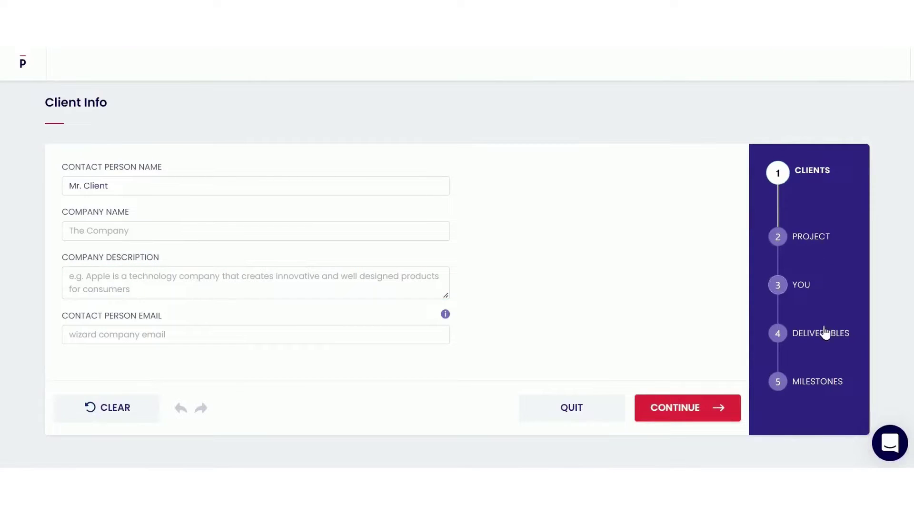
{"action": "left_click", "coordinate": [416, 184]}
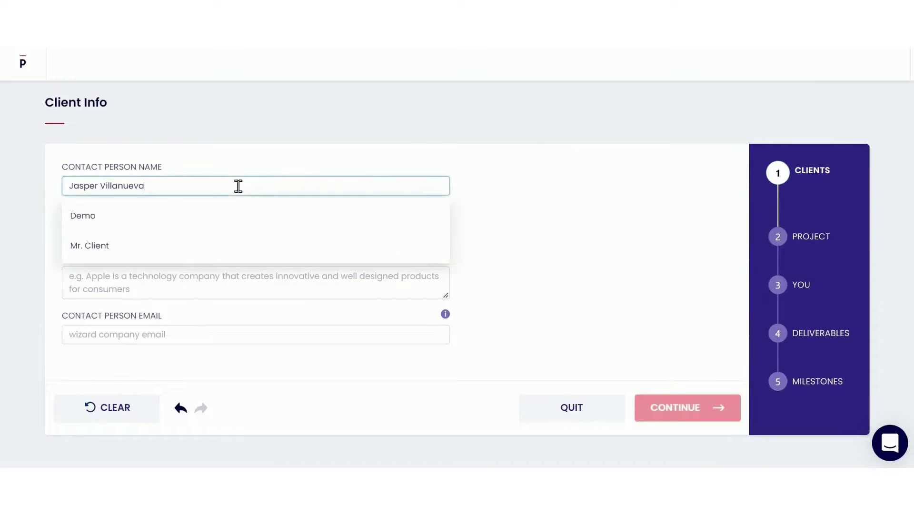
{"action": "left_click", "coordinate": [212, 228]}
{"action": "key", "text": "Tab"}
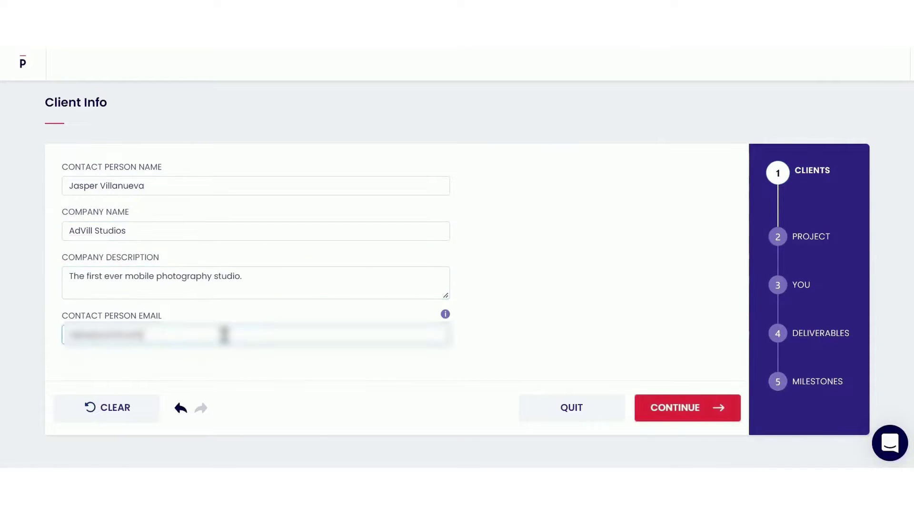
{"action": "left_click", "coordinate": [673, 408]}
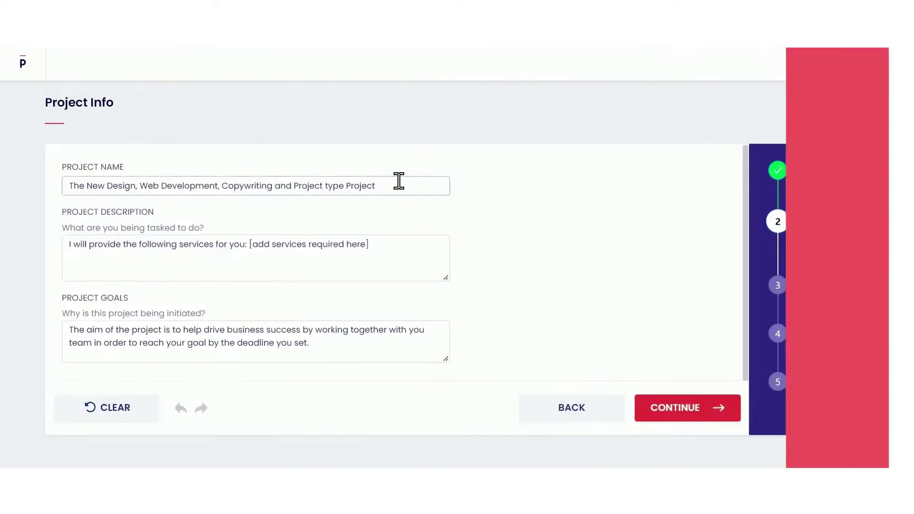
- Name the project 'John and Anne's Nuptial', paste its description and goals, and pick Speed and Originality
{"action": "triple_click", "coordinate": [398, 180]}
{"action": "type", "text": "John and Anne's Nuptial"}
{"action": "left_click", "coordinate": [390, 259]}
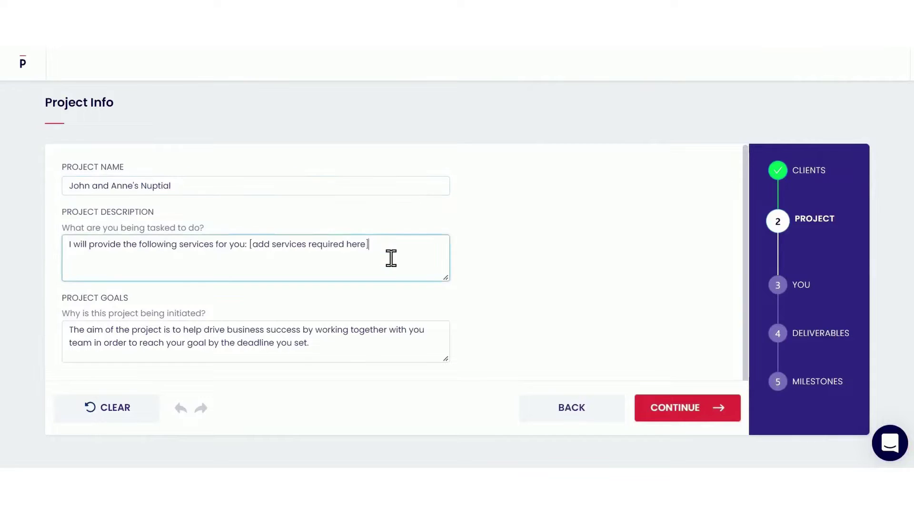
{"action": "key", "text": "ctrl+a"}
{"action": "type", "text": "AdVill Studios will provide the photo and video coverage of the wedding."}
{"action": "left_click", "coordinate": [341, 338]}
{"action": "key", "text": "ctrl+a"}
{"action": "type", "text": "The goal of this project is to capture embracing moments in this life-changing milestone in John and Anne's life."}
{"action": "left_click", "coordinate": [640, 400]}
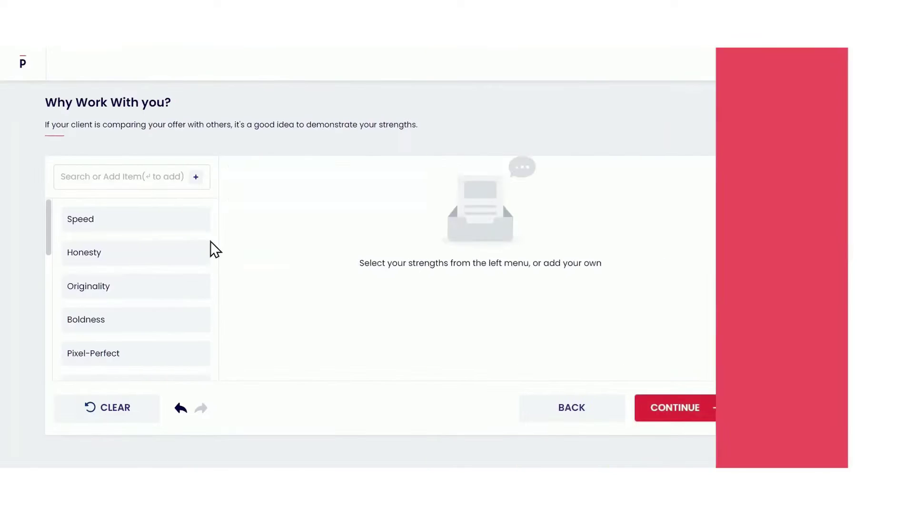
{"action": "left_click", "coordinate": [141, 228]}
{"action": "left_click", "coordinate": [143, 291]}
- Add Friendly and Best Service as further strengths
{"action": "scroll", "coordinate": [144, 298], "scroll_direction": "down", "scroll_amount": 5}
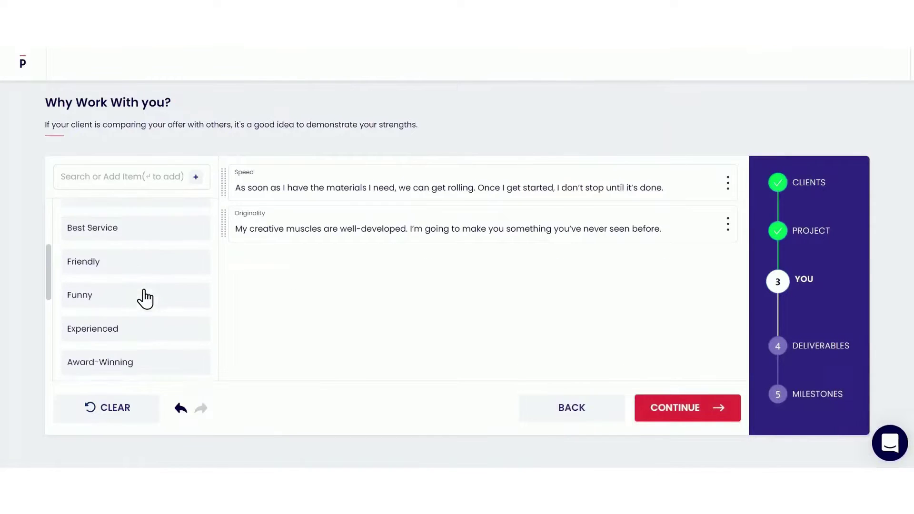
{"action": "left_click", "coordinate": [157, 253]}
{"action": "left_click", "coordinate": [151, 213]}
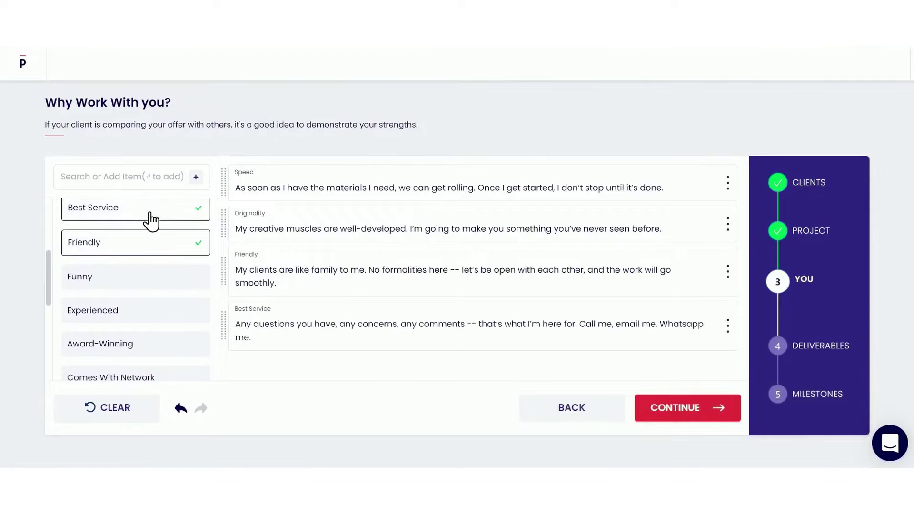
{"action": "left_click", "coordinate": [651, 405]}
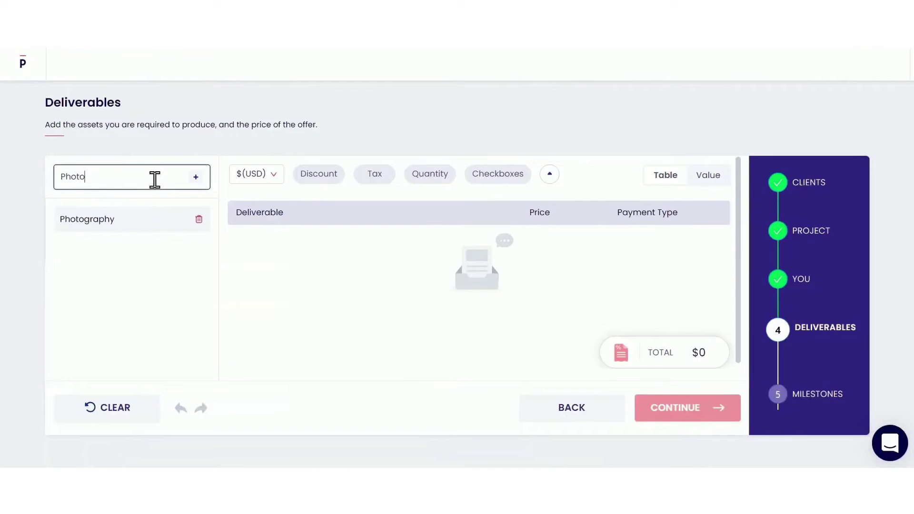
- Add Photography ($750) and Videography ($1250) deliverables as one-time payments
{"action": "type", "text": "grap"}
{"action": "key", "text": "Return"}
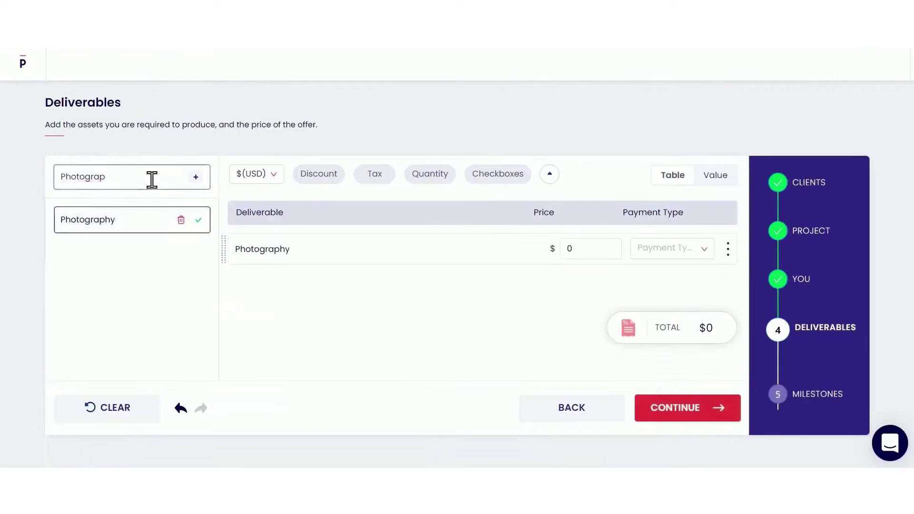
{"action": "key", "text": "ctrl+a"}
{"action": "type", "text": "Videogra"}
{"action": "key", "text": "Return"}
{"action": "left_click", "coordinate": [603, 247]}
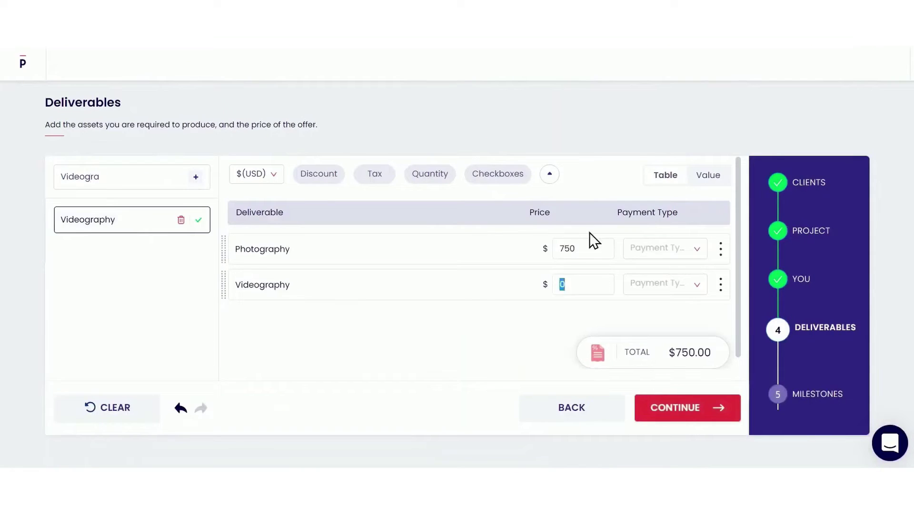
{"action": "type", "text": "1250"}
{"action": "left_click", "coordinate": [697, 248]}
{"action": "left_click", "coordinate": [652, 279]}
{"action": "left_click", "coordinate": [720, 249]}
{"action": "left_click", "coordinate": [680, 279]}
{"action": "left_click", "coordinate": [721, 316]}
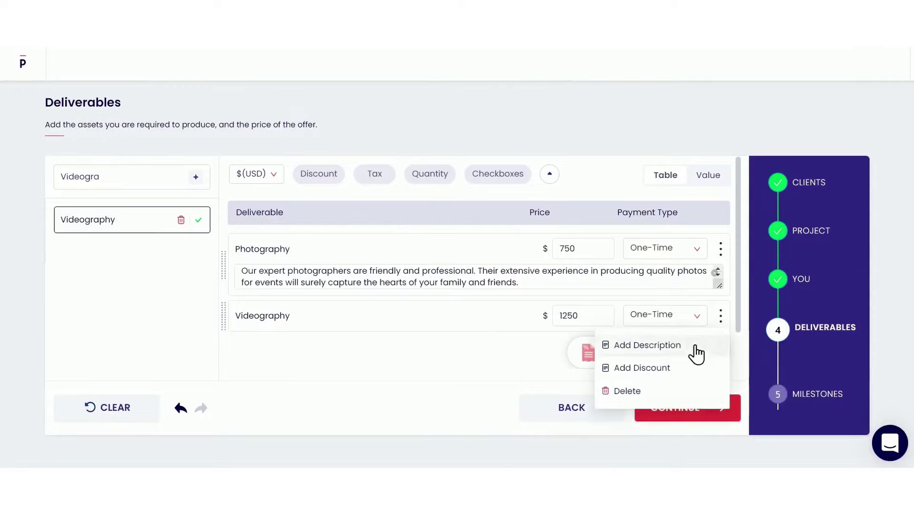
{"action": "left_click", "coordinate": [695, 352]}
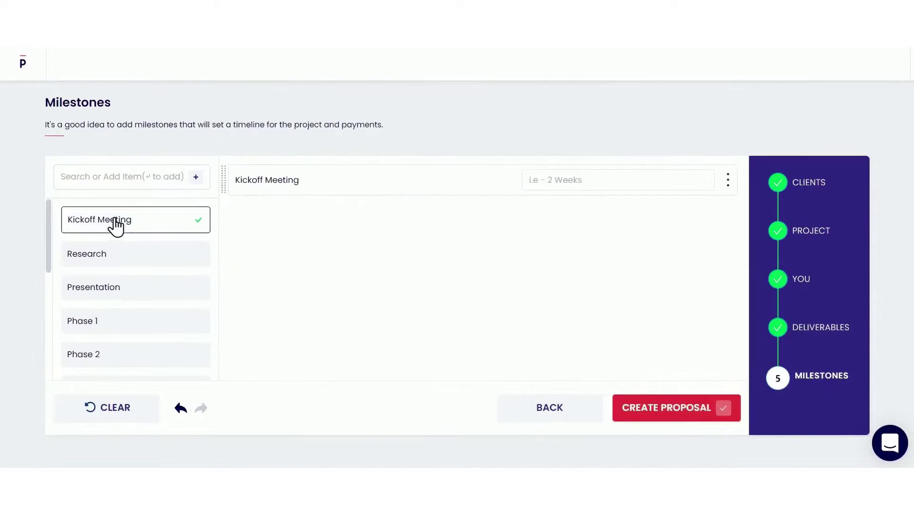
- Add Event, Conclusion meeting and Handoff milestones, then create the proposal
{"action": "left_click", "coordinate": [143, 176]}
{"action": "type", "text": "Event"}
{"action": "key", "text": "Return"}
{"action": "scroll", "coordinate": [143, 295], "scroll_direction": "down", "scroll_amount": 3}
{"action": "left_click", "coordinate": [140, 304]}
{"action": "scroll", "coordinate": [143, 295], "scroll_direction": "down", "scroll_amount": 1}
{"action": "left_click", "coordinate": [147, 284]}
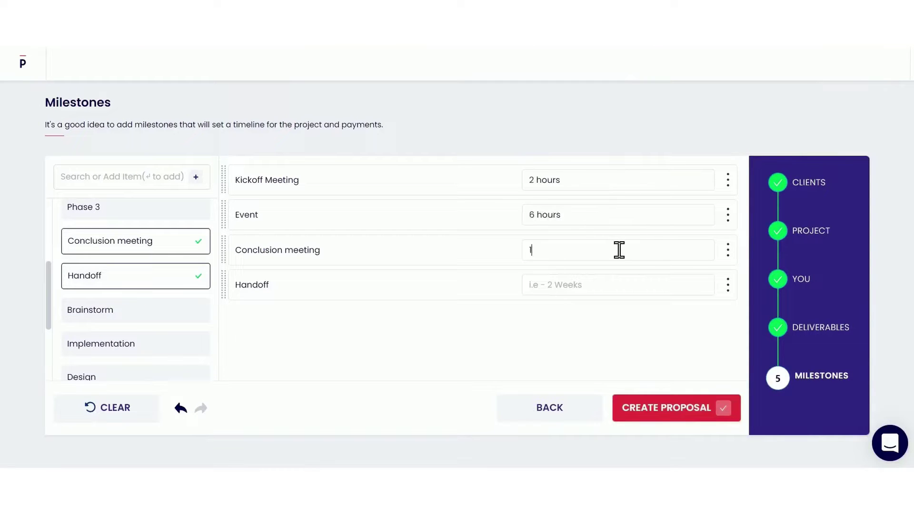
{"action": "key", "text": "BackSpace"}
{"action": "key", "text": "BackSpace"}
{"action": "type", "text": "e"}
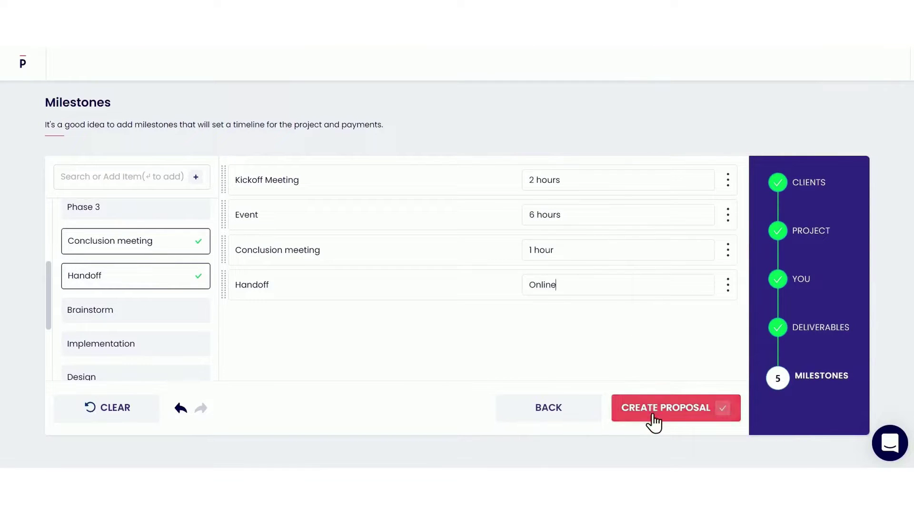
{"action": "left_click", "coordinate": [656, 424]}
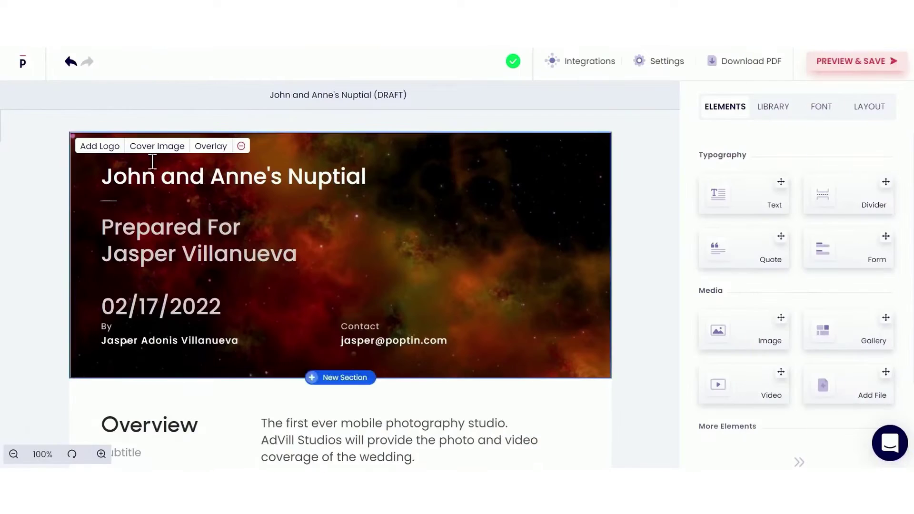
- Add the AdVill logo, use the dark laptop-and-pen cover, and prefix the client's name with 'Mr.'
{"action": "left_click", "coordinate": [95, 144]}
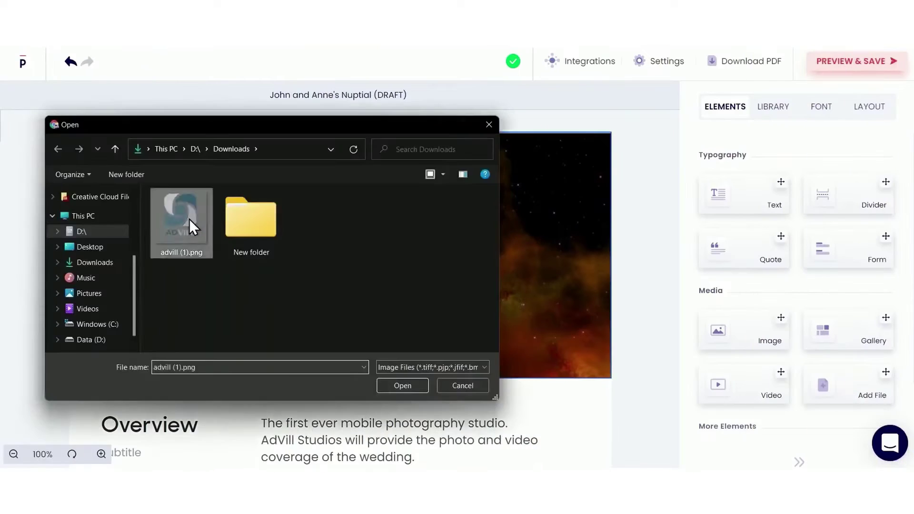
{"action": "double_click", "coordinate": [189, 218]}
{"action": "left_click", "coordinate": [773, 106]}
{"action": "scroll", "coordinate": [766, 364], "scroll_direction": "down", "scroll_amount": 5}
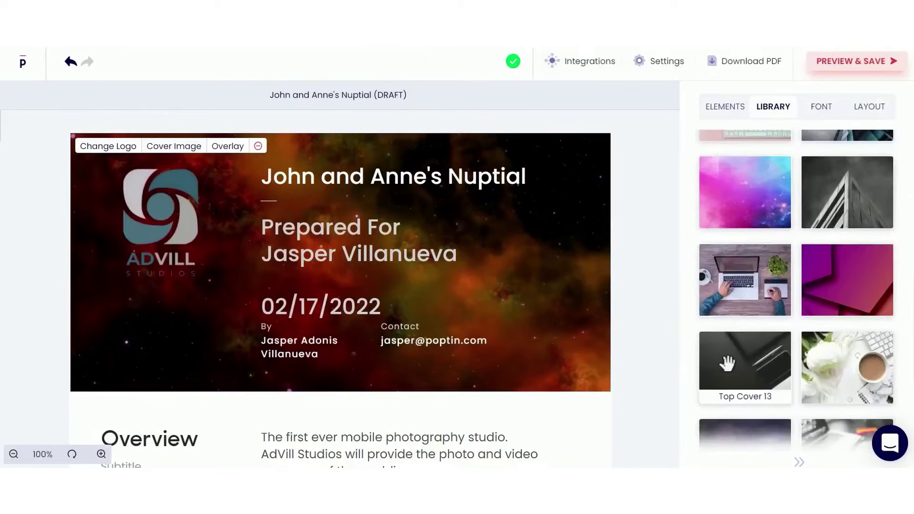
{"action": "left_click", "coordinate": [724, 362]}
{"action": "type", "text": "r."}
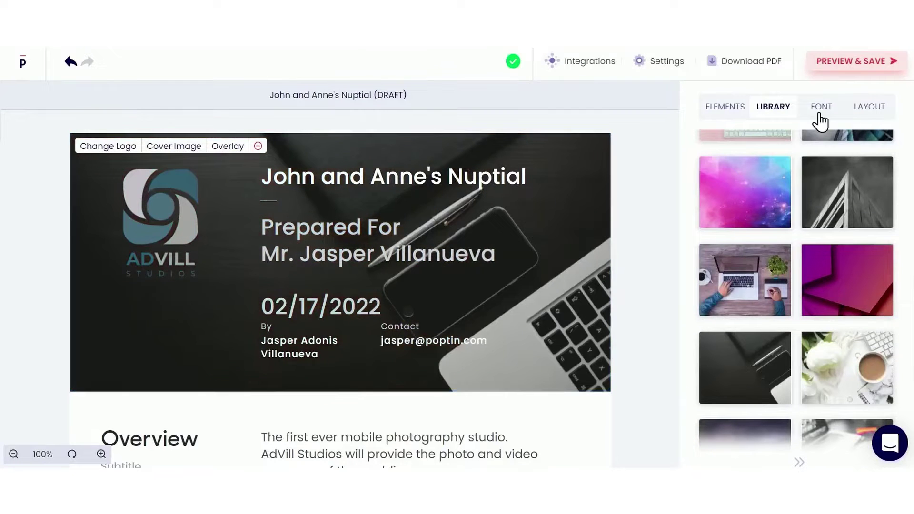
- Review the font settings and try a full-page cover layout before restoring it atop page one
{"action": "left_click", "coordinate": [820, 108]}
{"action": "left_click", "coordinate": [861, 114]}
{"action": "left_click", "coordinate": [827, 159]}
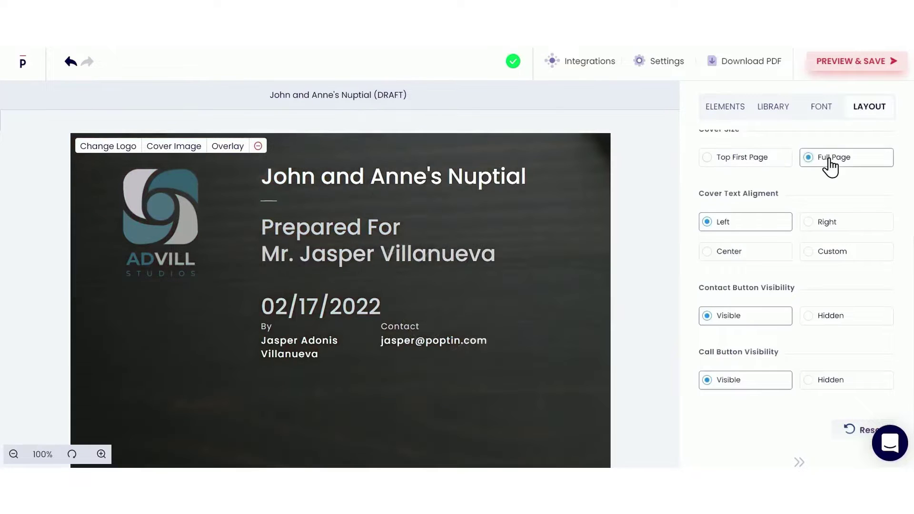
{"action": "left_click", "coordinate": [783, 158]}
- Browse the integrations list and payment type choices, then scroll down the proposal
{"action": "left_click", "coordinate": [592, 67]}
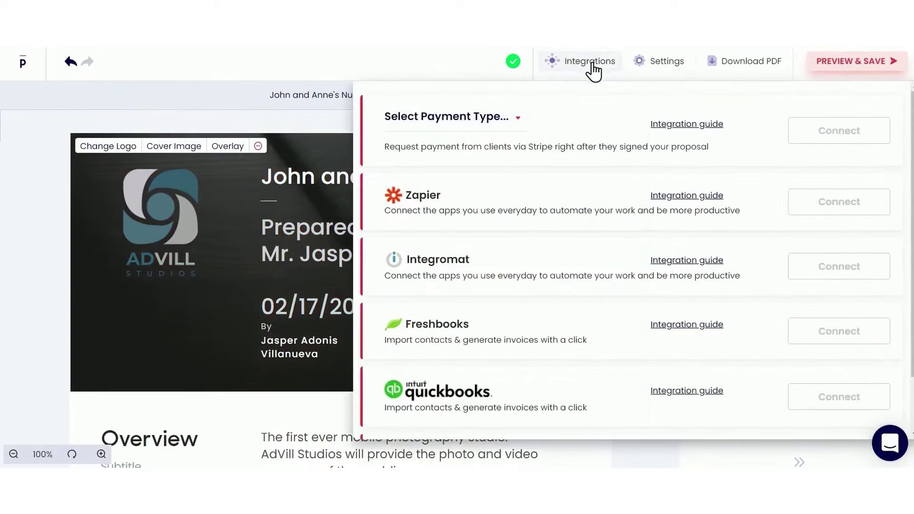
{"action": "left_click", "coordinate": [499, 126]}
{"action": "scroll", "coordinate": [524, 245], "scroll_direction": "down", "scroll_amount": 2}
{"action": "scroll", "coordinate": [731, 310], "scroll_direction": "up", "scroll_amount": 2}
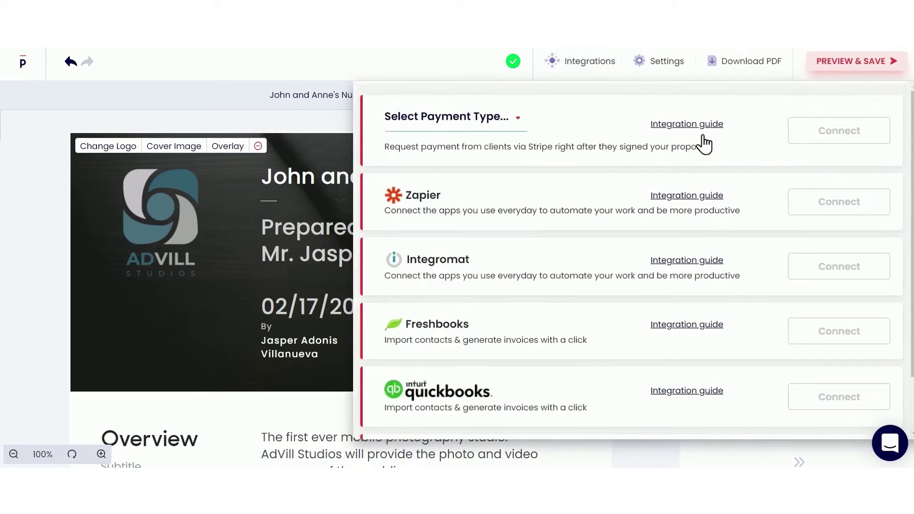
{"action": "left_click", "coordinate": [589, 61]}
{"action": "scroll", "coordinate": [648, 276], "scroll_direction": "down", "scroll_amount": 10}
{"action": "scroll", "coordinate": [648, 281], "scroll_direction": "down", "scroll_amount": 10}
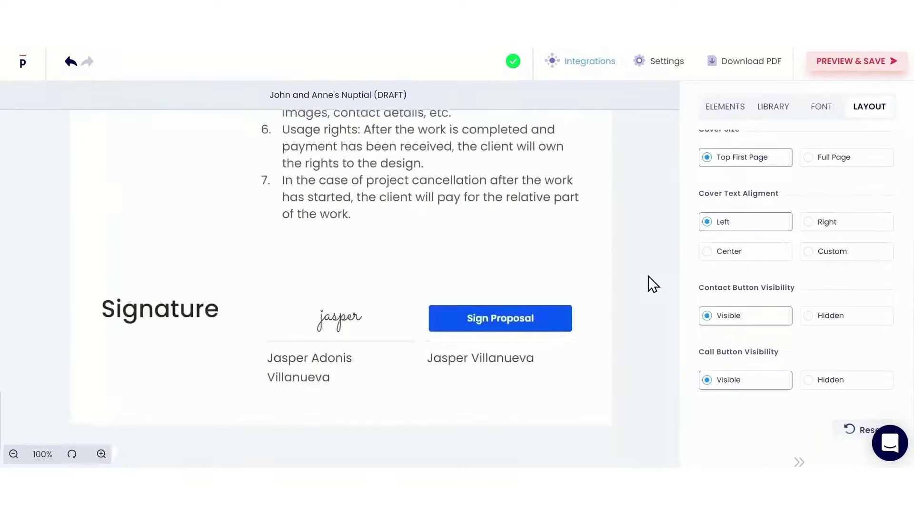
- Preview the wedding proposal and publish it to generate a share link
{"action": "left_click", "coordinate": [836, 68]}
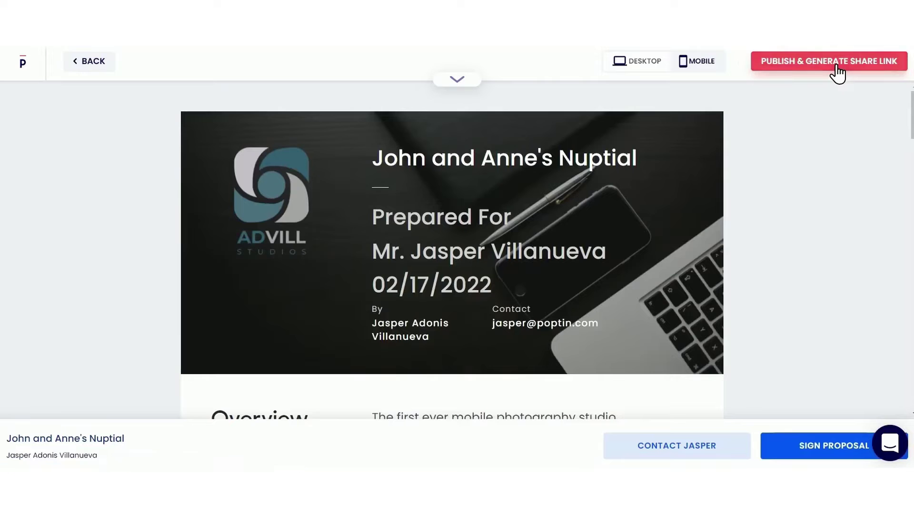
{"action": "scroll", "coordinate": [834, 171], "scroll_direction": "down", "scroll_amount": 15}
{"action": "scroll", "coordinate": [830, 165], "scroll_direction": "down", "scroll_amount": 5}
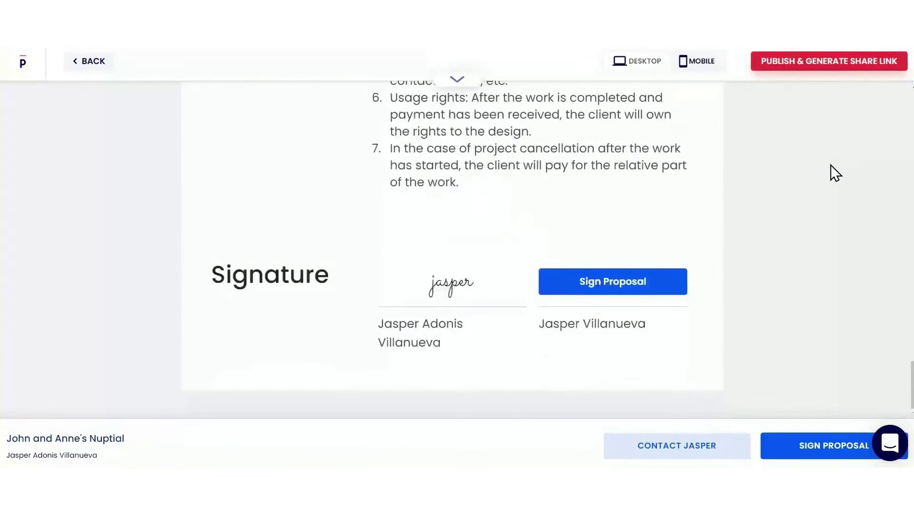
{"action": "left_click", "coordinate": [830, 63]}
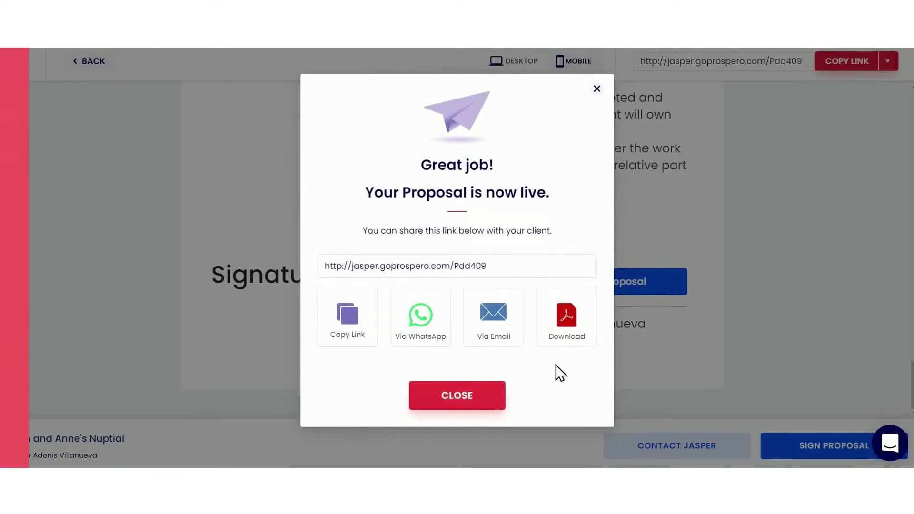
{"action": "scroll", "coordinate": [743, 168], "scroll_direction": "down", "scroll_amount": 15}
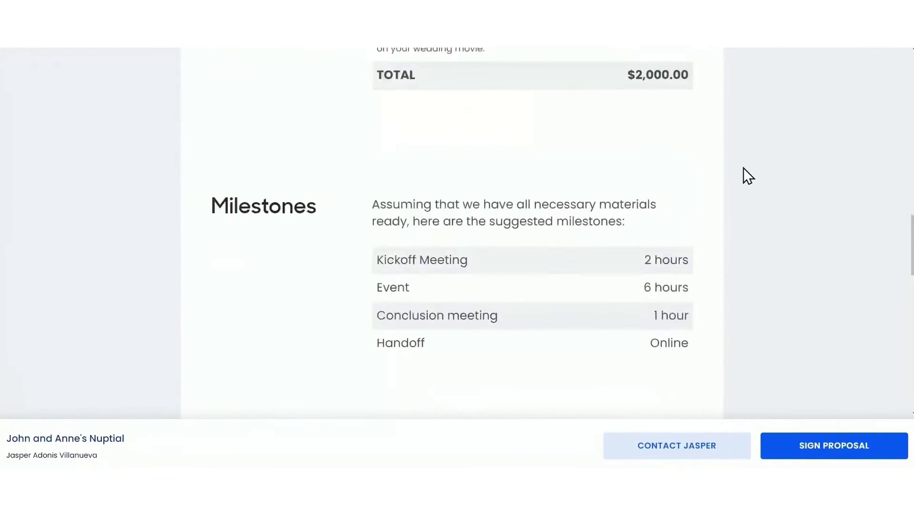
{"action": "scroll", "coordinate": [743, 167], "scroll_direction": "down", "scroll_amount": 8}
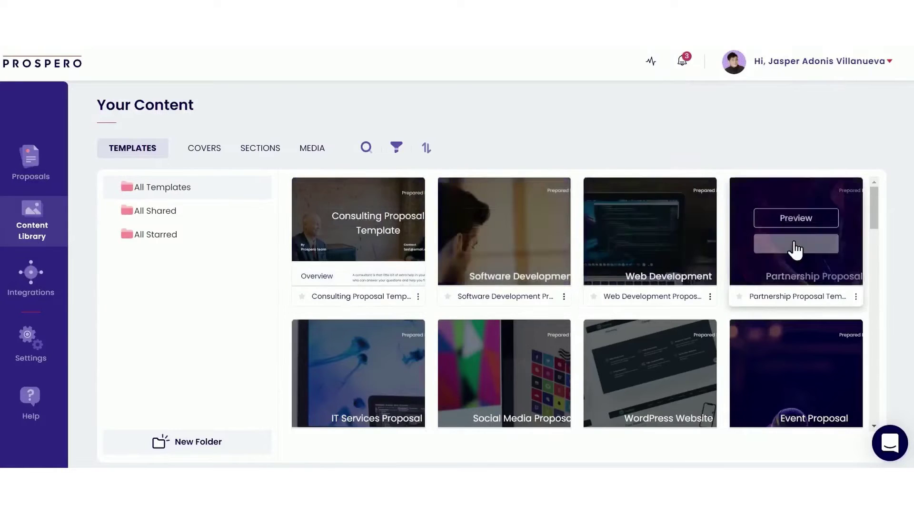
- Create a proposal from the 'Photo' template with the client's name, then drop an element into Overview
{"action": "scroll", "coordinate": [793, 252], "scroll_direction": "down", "scroll_amount": 15}
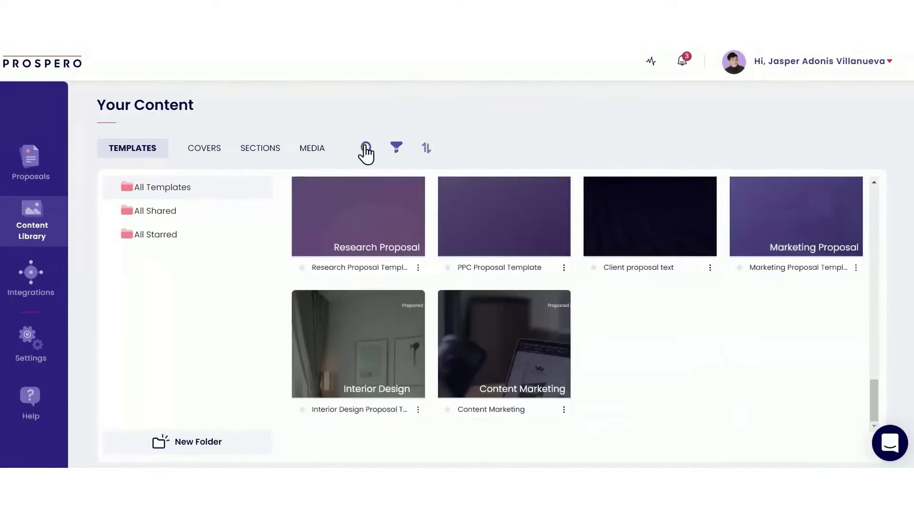
{"action": "left_click", "coordinate": [364, 148]}
{"action": "type", "text": "Photo"}
{"action": "left_click", "coordinate": [344, 245]}
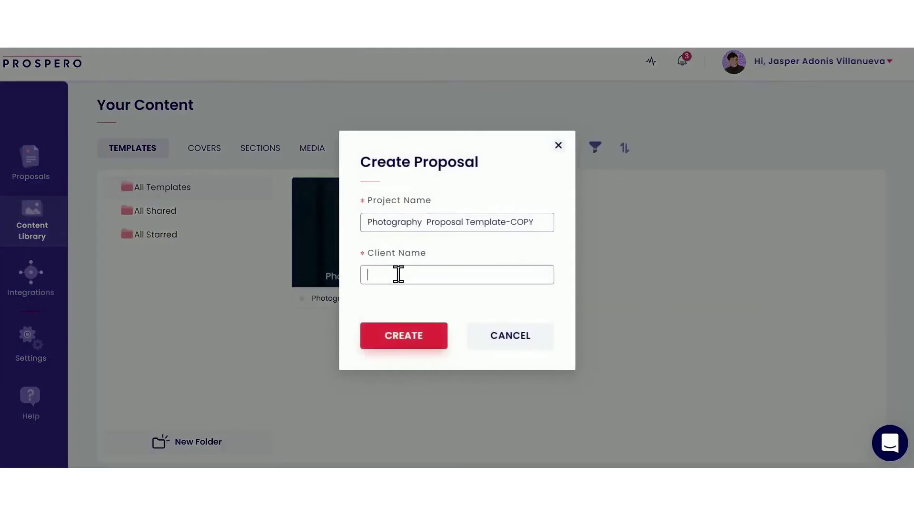
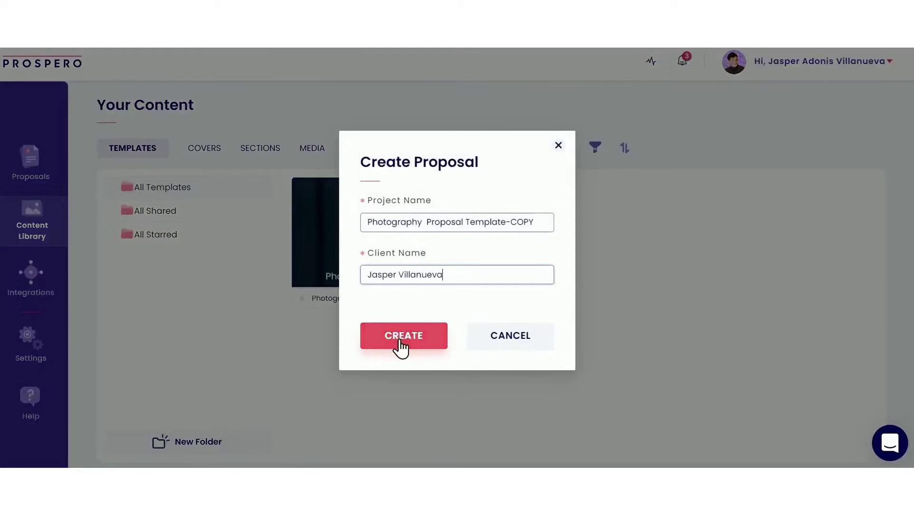
{"action": "left_click", "coordinate": [403, 336]}
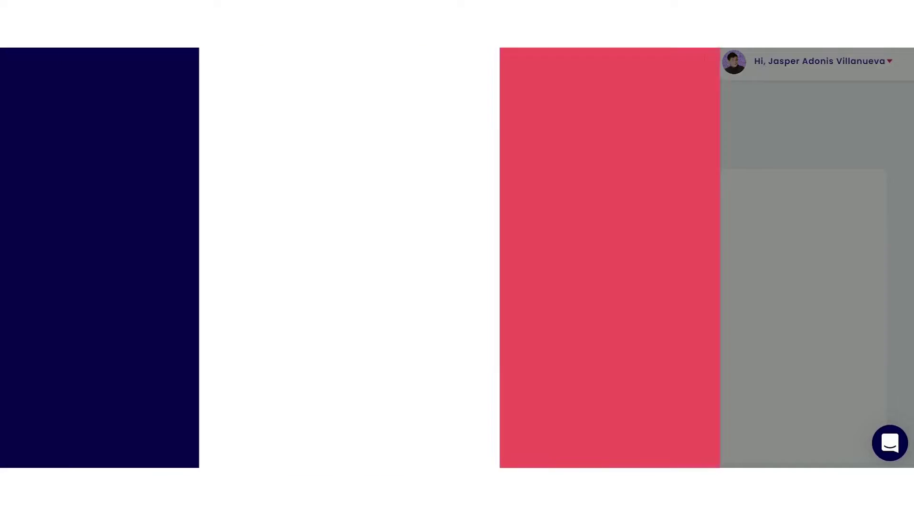
{"action": "left_click_drag", "start_coordinate": [846, 195], "coordinate": [440, 253]}
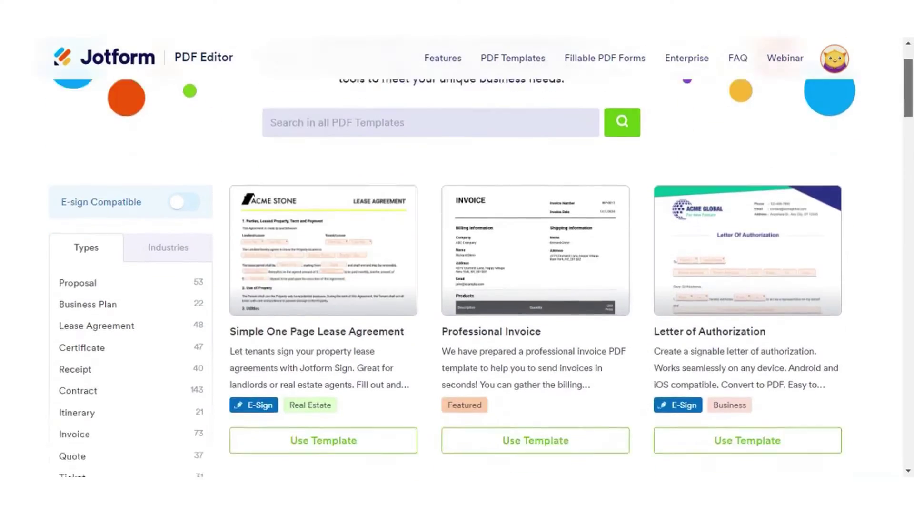
- Filter Jotform's PDF templates to the Proposal type and scroll through its 53 templates
{"action": "scroll", "coordinate": [884, 244], "scroll_direction": "down", "scroll_amount": 20}
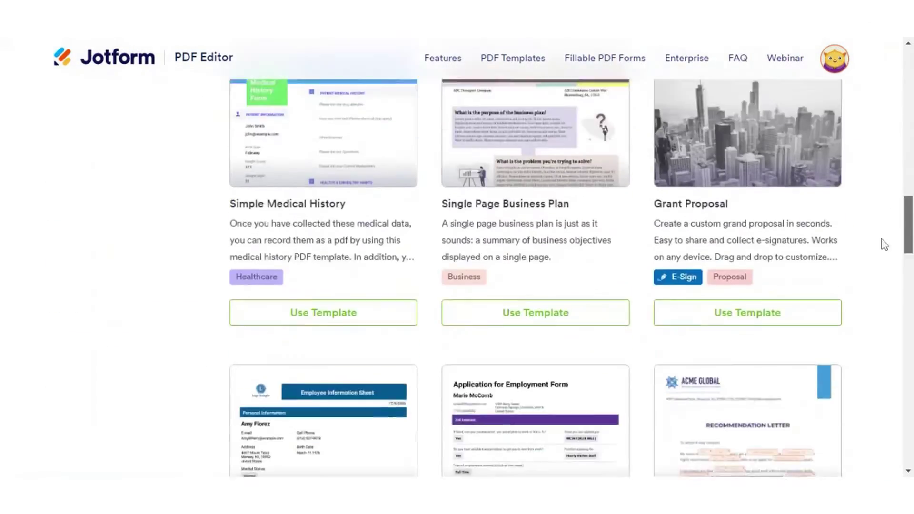
{"action": "scroll", "coordinate": [884, 238], "scroll_direction": "up", "scroll_amount": 15}
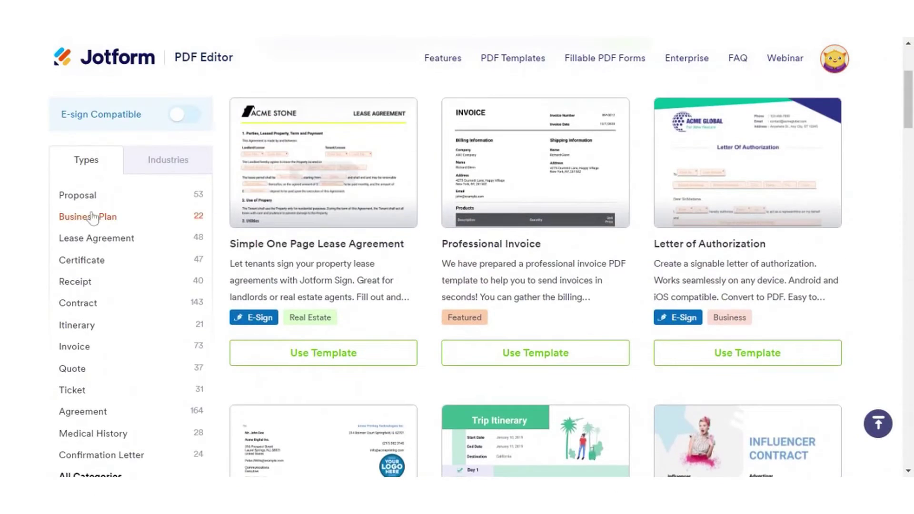
{"action": "left_click", "coordinate": [77, 196]}
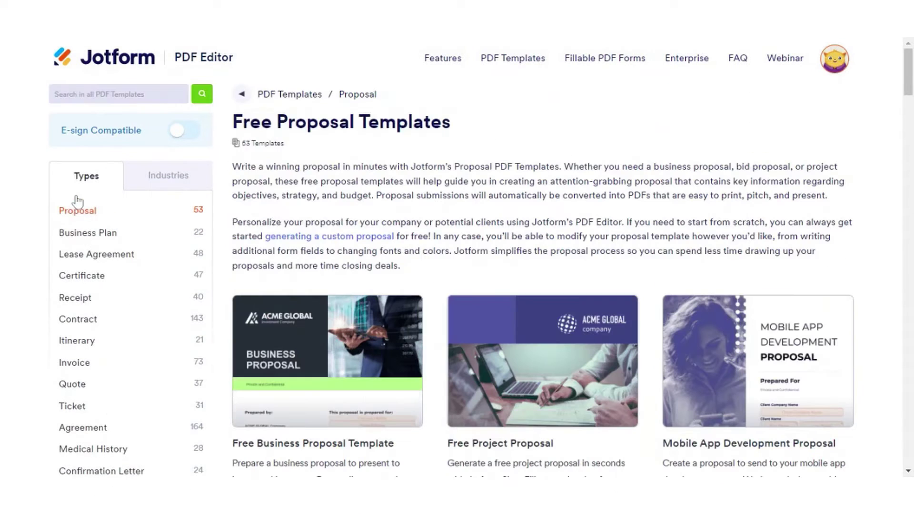
{"action": "scroll", "coordinate": [798, 144], "scroll_direction": "down", "scroll_amount": 12}
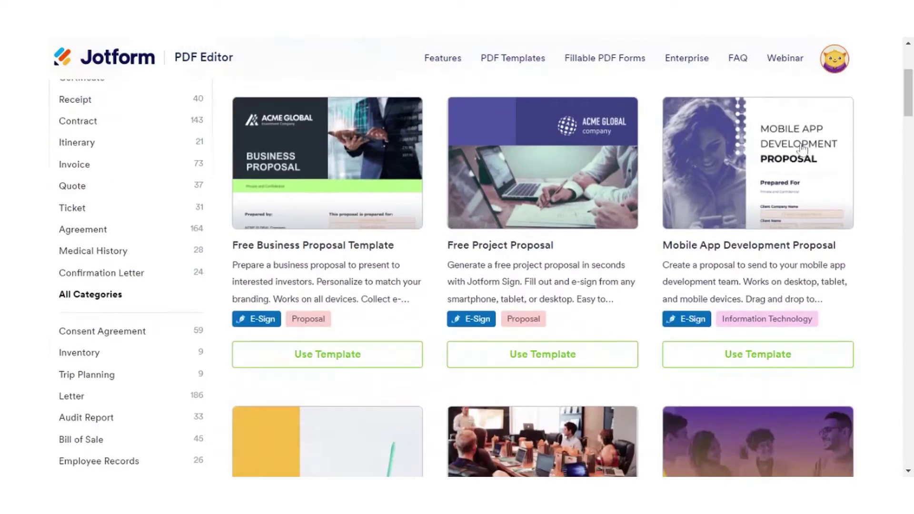
{"action": "scroll", "coordinate": [844, 214], "scroll_direction": "down", "scroll_amount": 13}
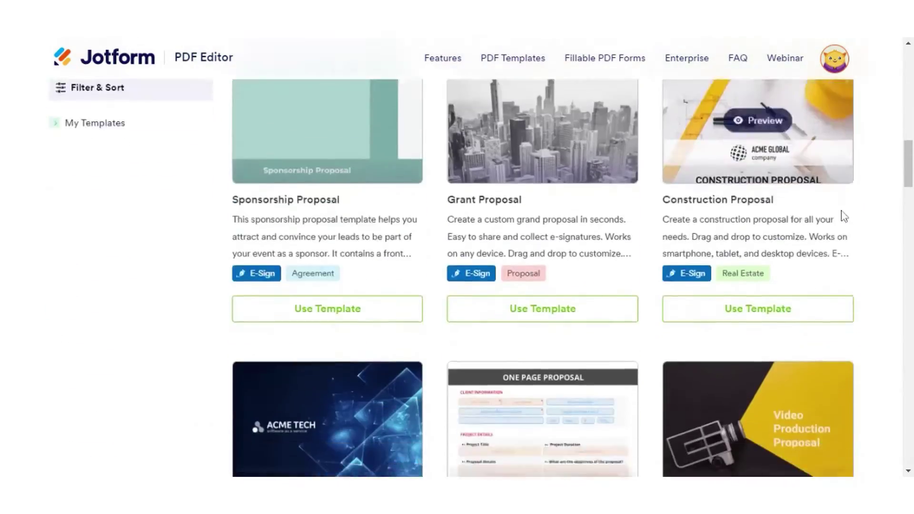
{"action": "scroll", "coordinate": [860, 226], "scroll_direction": "down", "scroll_amount": 12}
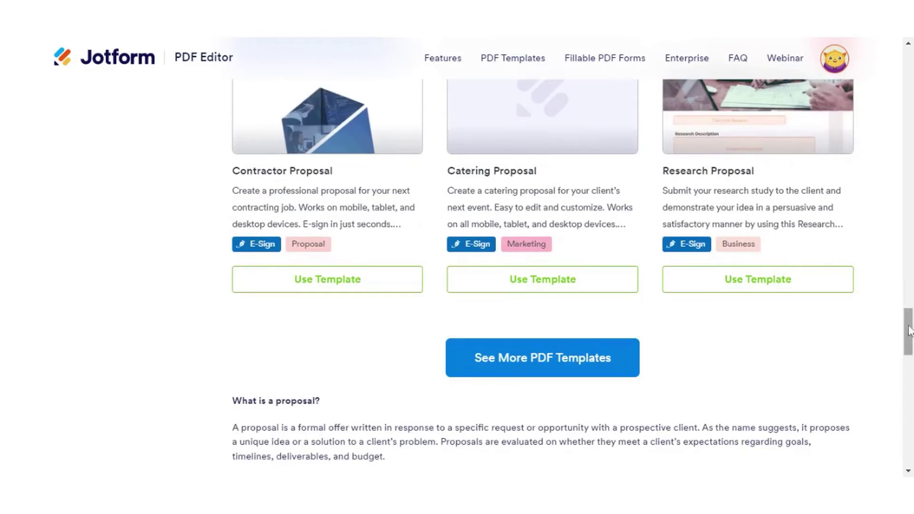
{"action": "left_click_drag", "start_coordinate": [908, 331], "coordinate": [909, 108]}
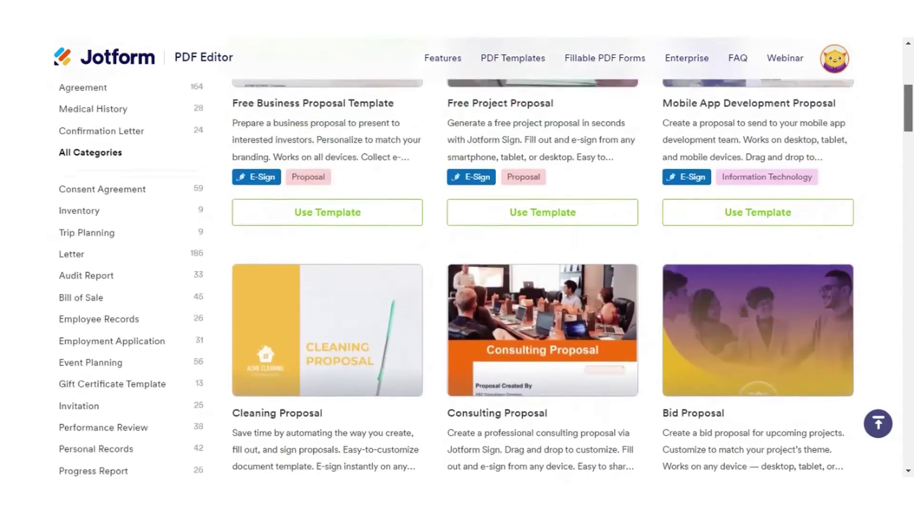
{"action": "scroll", "coordinate": [349, 315], "scroll_direction": "up", "scroll_amount": 6}
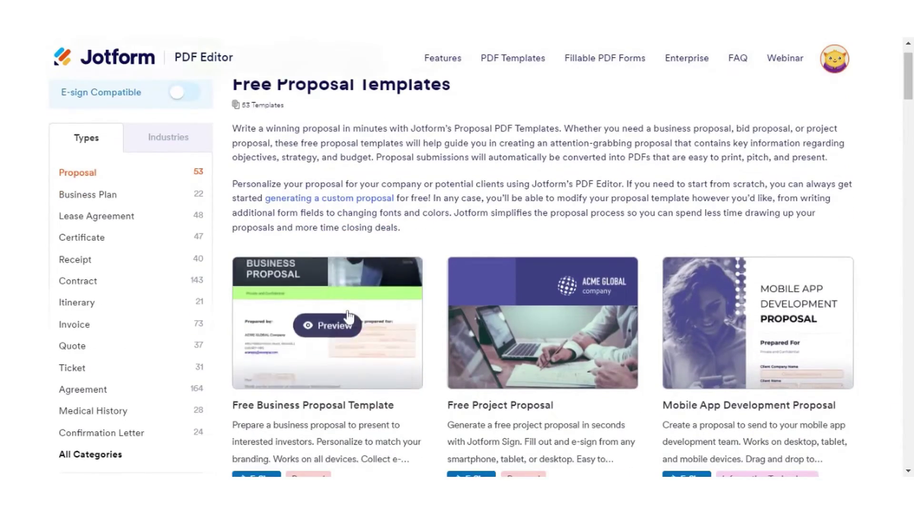
- Preview the Free Business Proposal Template and scroll through its pages
{"action": "left_click", "coordinate": [349, 316]}
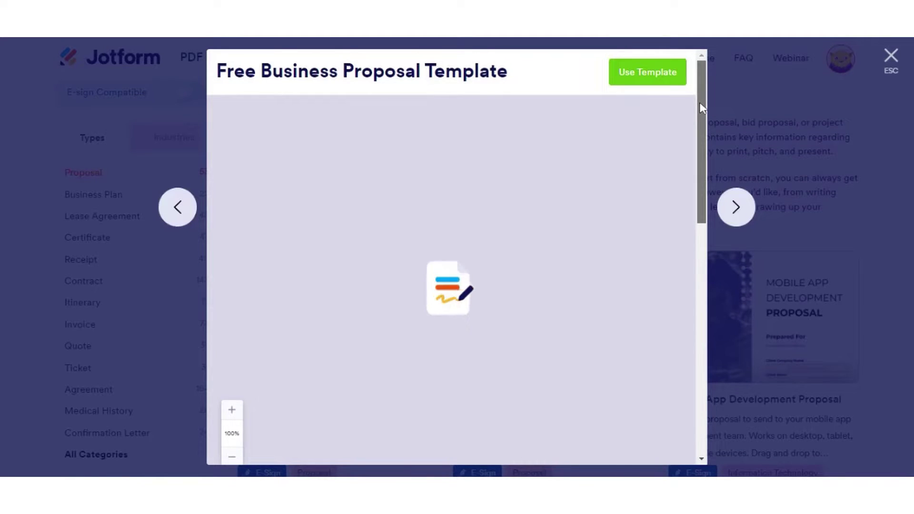
{"action": "left_click_drag", "start_coordinate": [699, 100], "coordinate": [682, 215]}
{"action": "scroll", "coordinate": [681, 215], "scroll_direction": "down", "scroll_amount": 6}
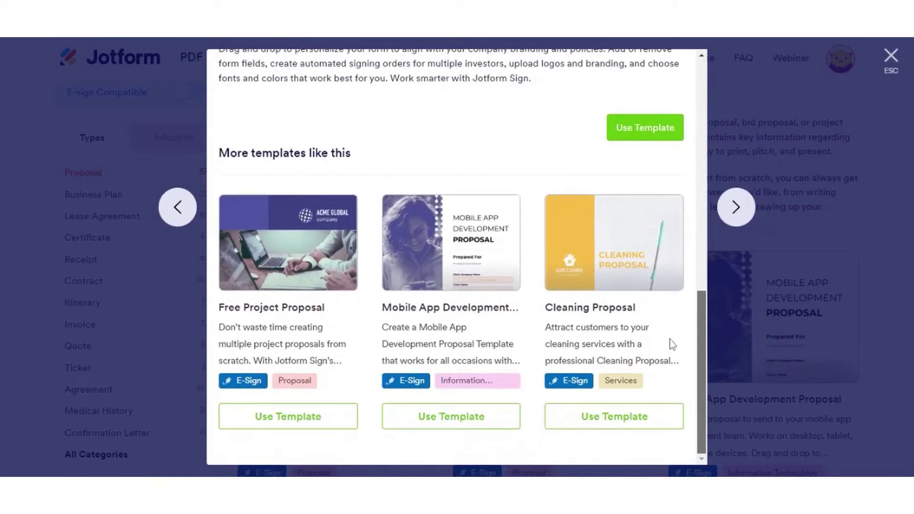
{"action": "scroll", "coordinate": [681, 121], "scroll_direction": "up", "scroll_amount": 11}
{"action": "scroll", "coordinate": [680, 125], "scroll_direction": "up", "scroll_amount": 2}
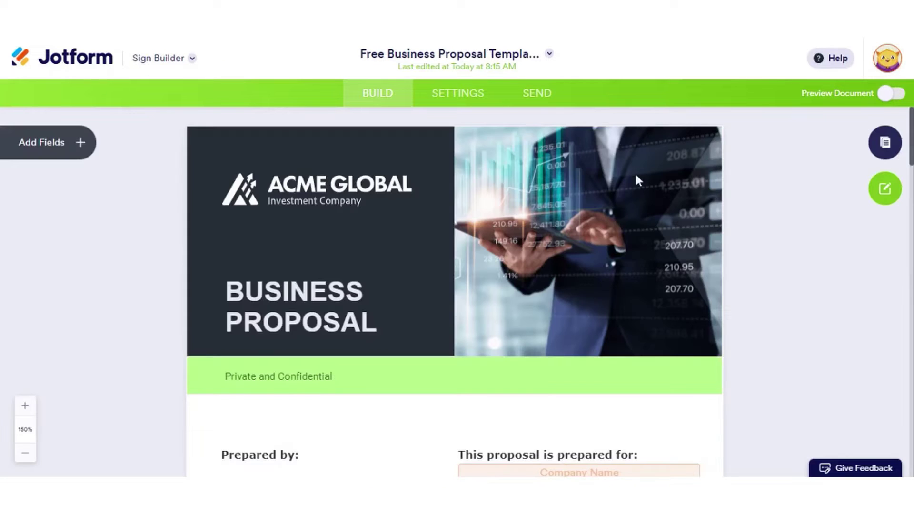
- Place an Email field below the Private and Confidential band and review its Options and Advanced properties
{"action": "scroll", "coordinate": [898, 252], "scroll_direction": "down", "scroll_amount": 20}
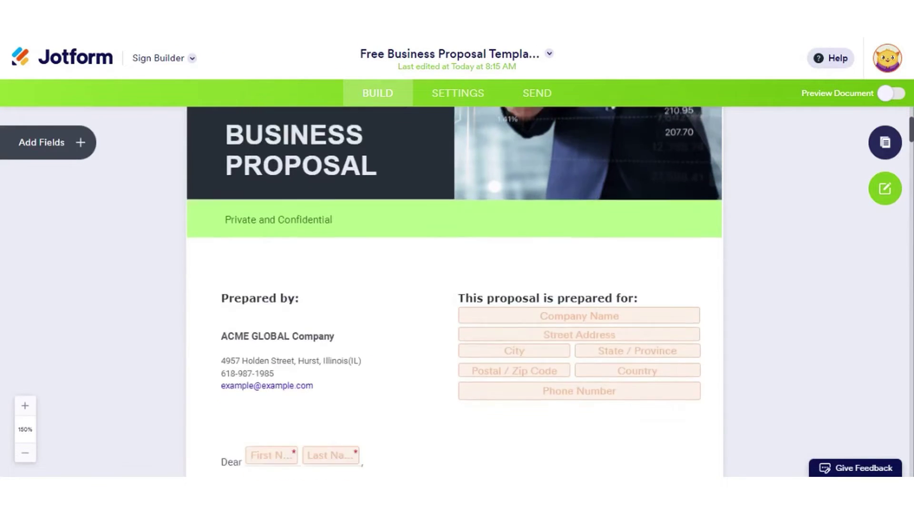
{"action": "scroll", "coordinate": [898, 251], "scroll_direction": "down", "scroll_amount": 20}
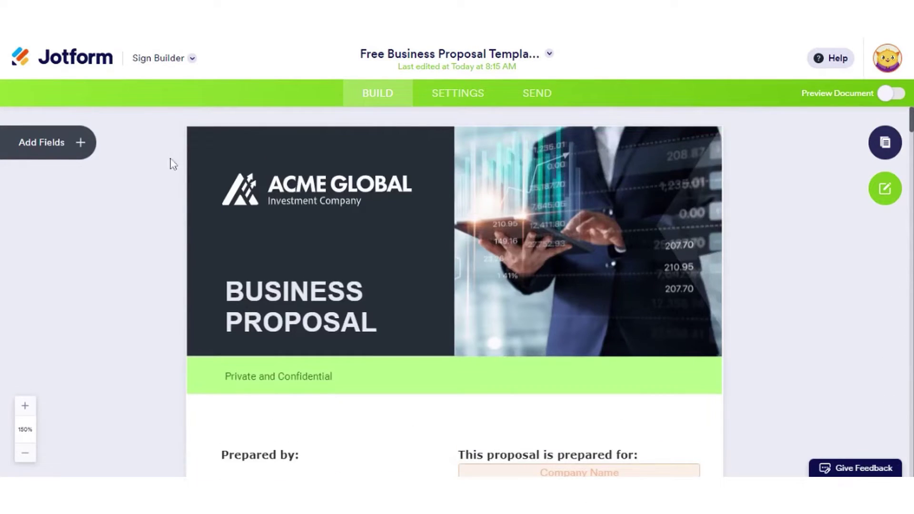
{"action": "left_click", "coordinate": [43, 143]}
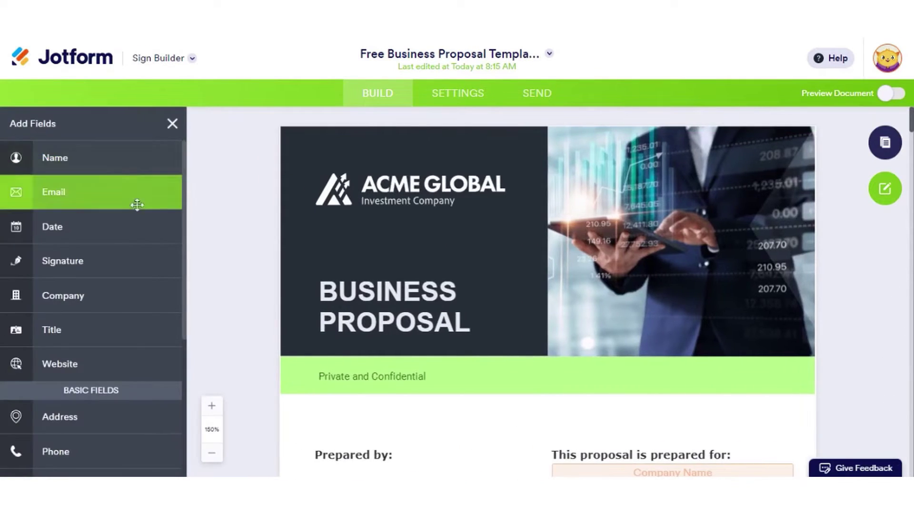
{"action": "scroll", "coordinate": [157, 333], "scroll_direction": "down", "scroll_amount": 4}
{"action": "scroll", "coordinate": [162, 379], "scroll_direction": "down", "scroll_amount": 2}
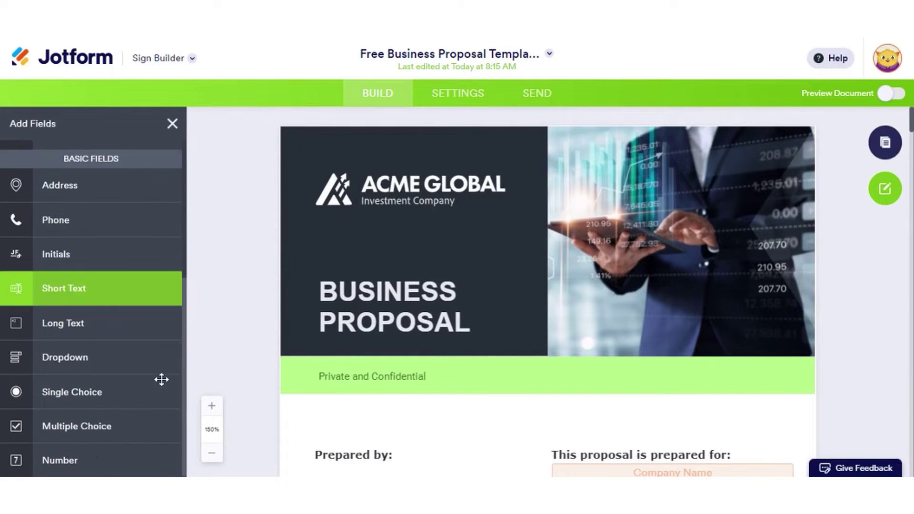
{"action": "scroll", "coordinate": [161, 357], "scroll_direction": "up", "scroll_amount": 6}
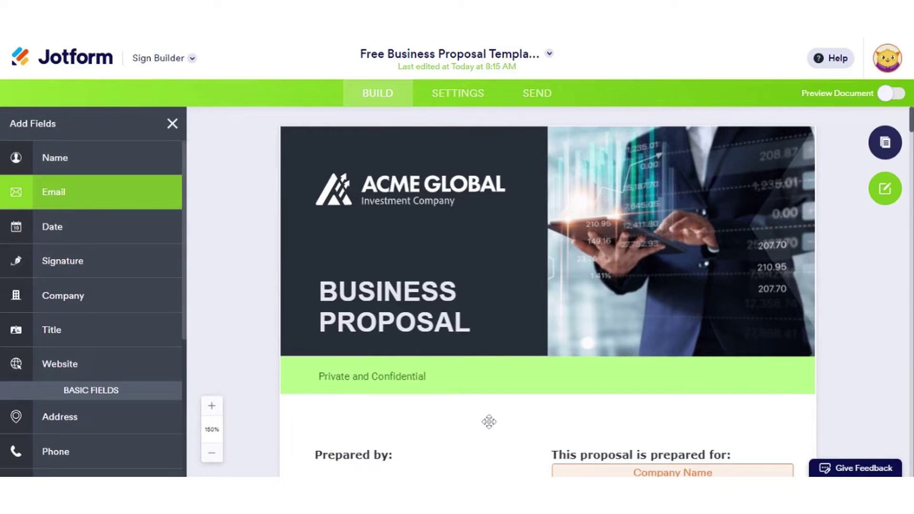
{"action": "left_click_drag", "start_coordinate": [489, 422], "coordinate": [502, 363]}
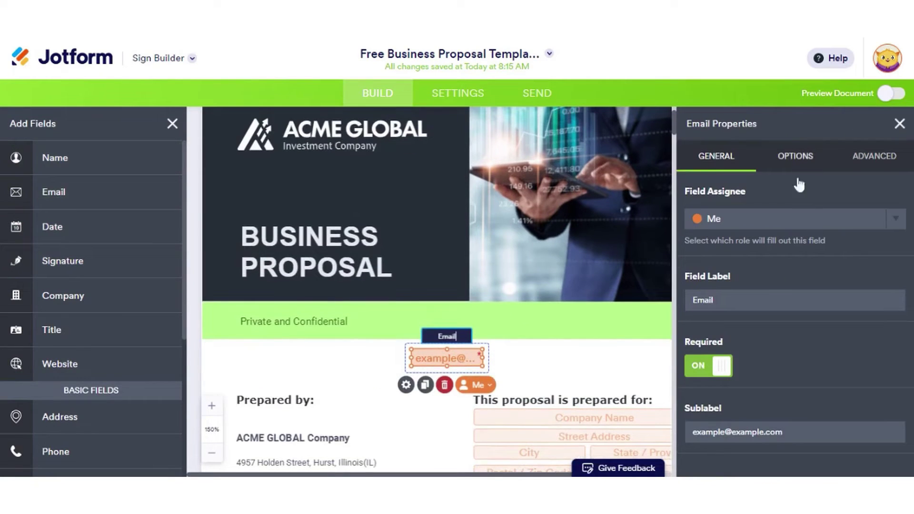
{"action": "left_click", "coordinate": [795, 157]}
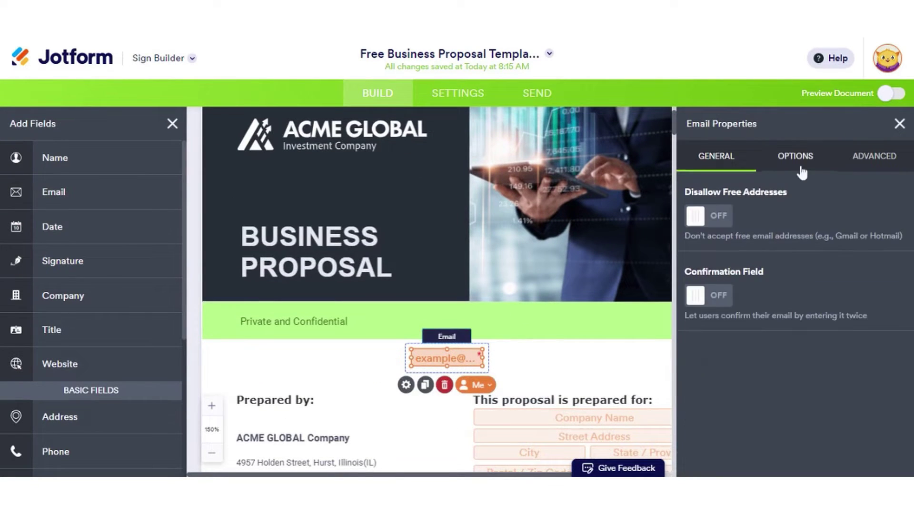
{"action": "left_click", "coordinate": [877, 161]}
{"action": "left_click", "coordinate": [899, 125]}
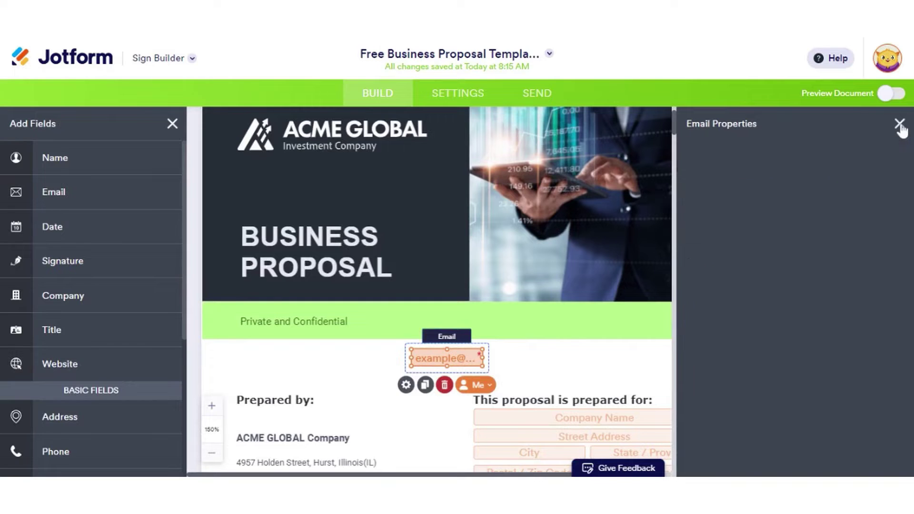
- Review the document's General, Email Settings and Integrations pages
{"action": "left_click", "coordinate": [457, 95]}
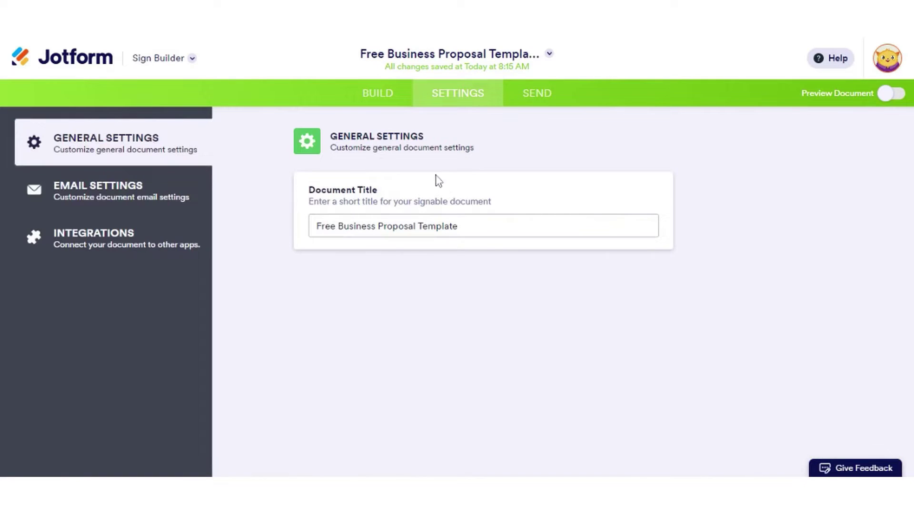
{"action": "left_click", "coordinate": [119, 200]}
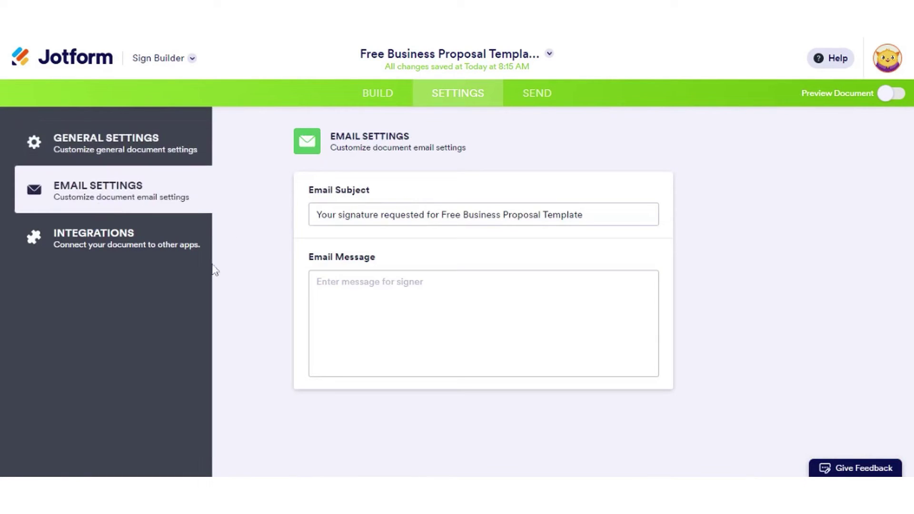
{"action": "left_click", "coordinate": [129, 245]}
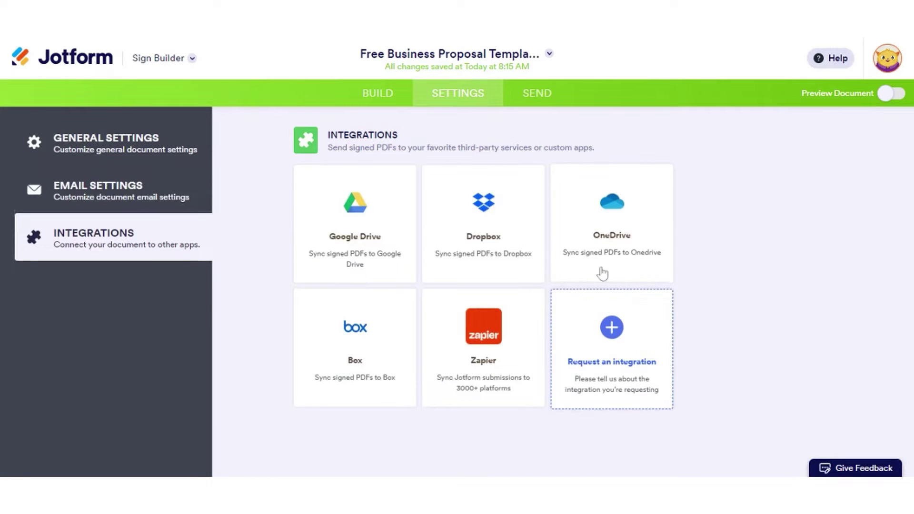
- Look over the Send options, including Embed, then return to inviting signers
{"action": "left_click", "coordinate": [545, 101]}
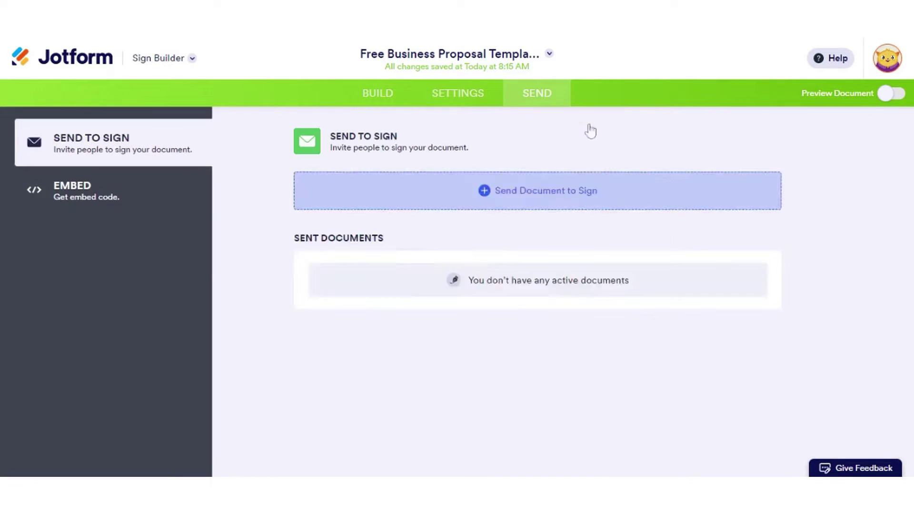
{"action": "scroll", "coordinate": [785, 242], "scroll_direction": "down", "scroll_amount": 3}
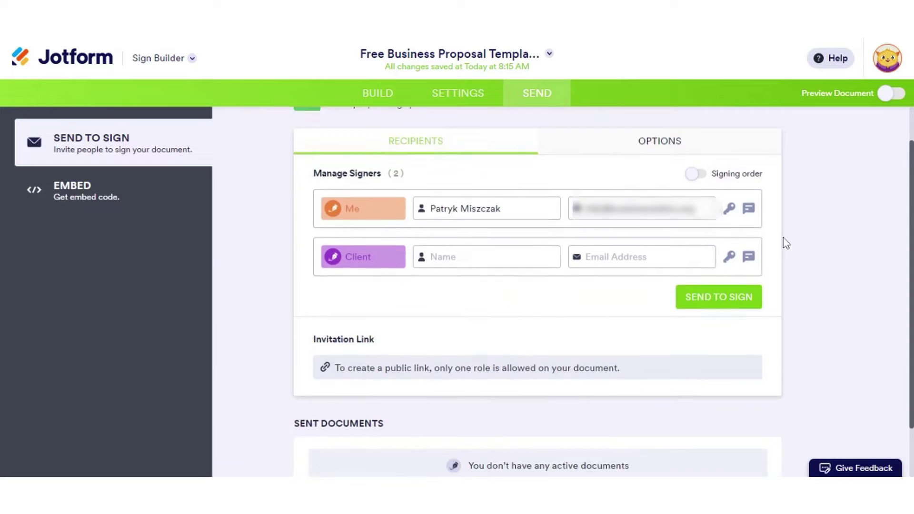
{"action": "scroll", "coordinate": [732, 275], "scroll_direction": "up", "scroll_amount": 2}
{"action": "scroll", "coordinate": [731, 275], "scroll_direction": "up", "scroll_amount": 1}
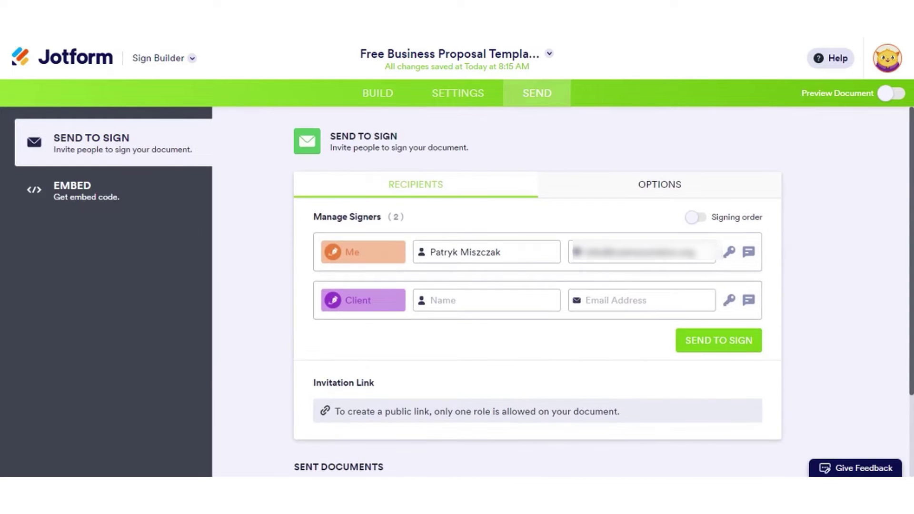
{"action": "left_click", "coordinate": [84, 203]}
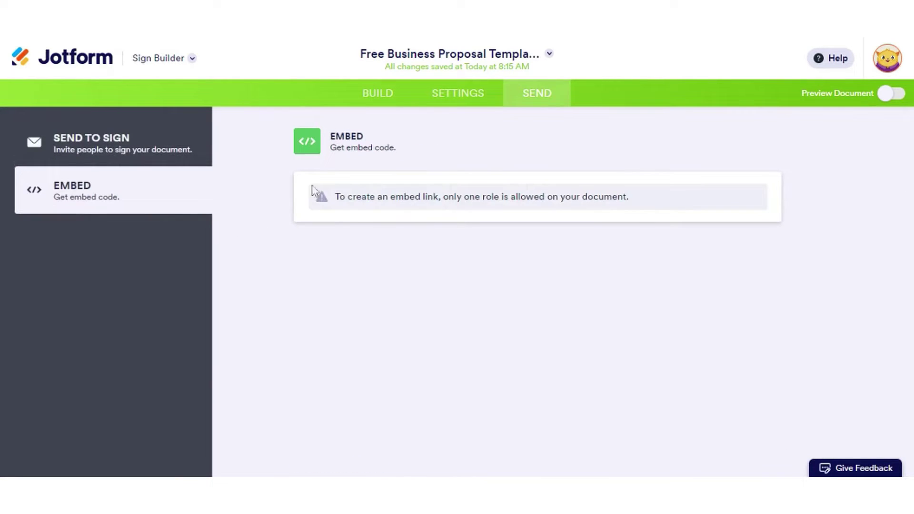
{"action": "left_click", "coordinate": [134, 156]}
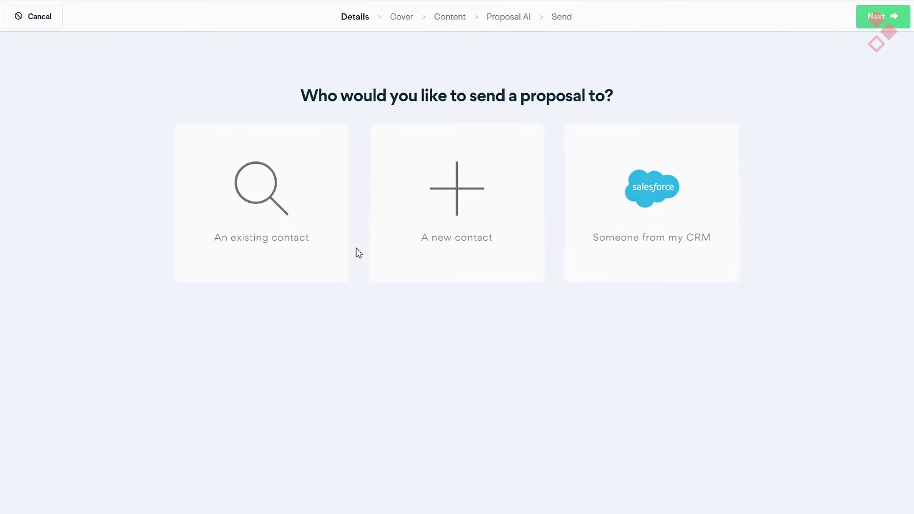
- Start a Better Proposals proposal for new contact CakeShop using the Demo Example Scrolling template
{"action": "left_click", "coordinate": [379, 242]}
{"action": "left_click", "coordinate": [310, 153]}
{"action": "type", "text": "CakeShop"}
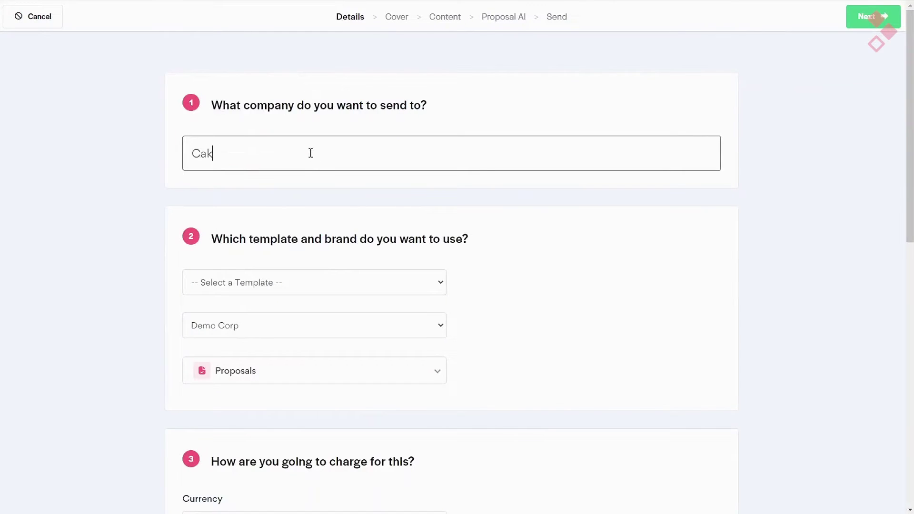
{"action": "left_click", "coordinate": [286, 287]}
{"action": "left_click", "coordinate": [288, 288]}
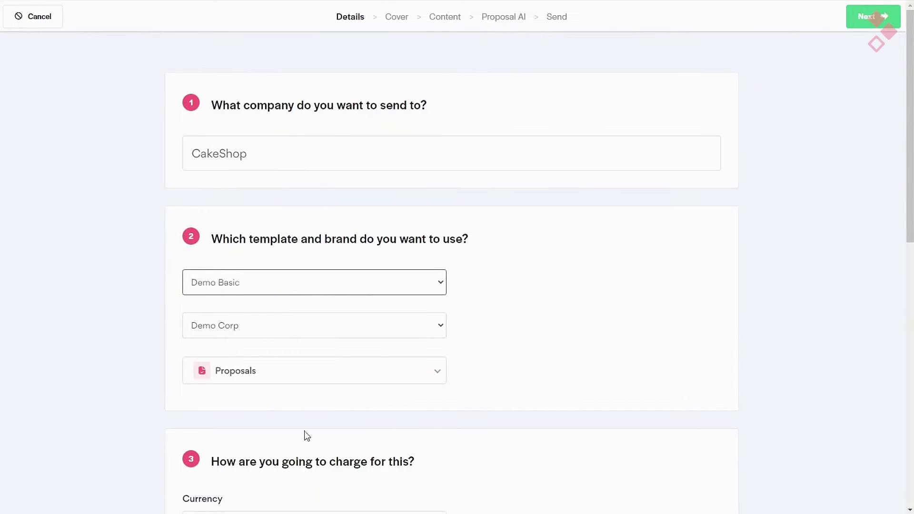
{"action": "key", "text": "Down"}
- Keep Proposals as the document type and set payment to percentage of one-off total
{"action": "scroll", "coordinate": [753, 381], "scroll_direction": "down", "scroll_amount": 3}
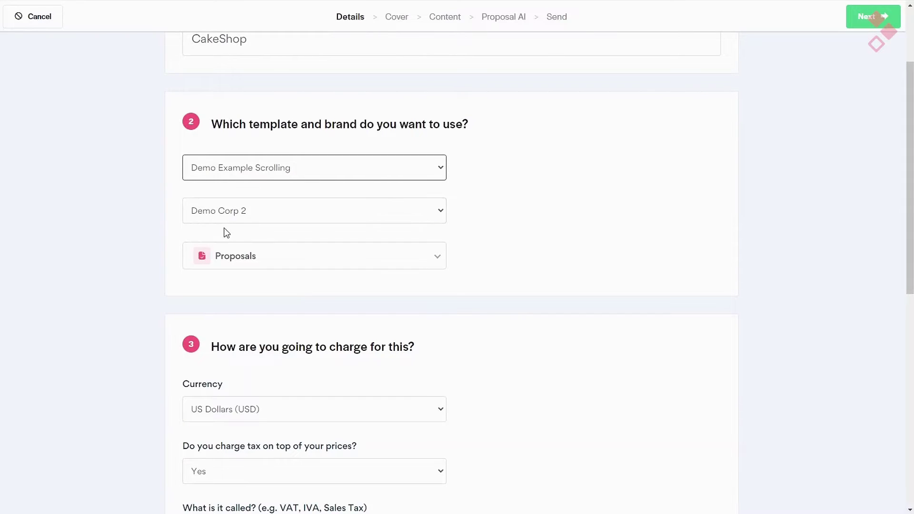
{"action": "scroll", "coordinate": [293, 223], "scroll_direction": "down", "scroll_amount": 2}
{"action": "left_click", "coordinate": [283, 146]}
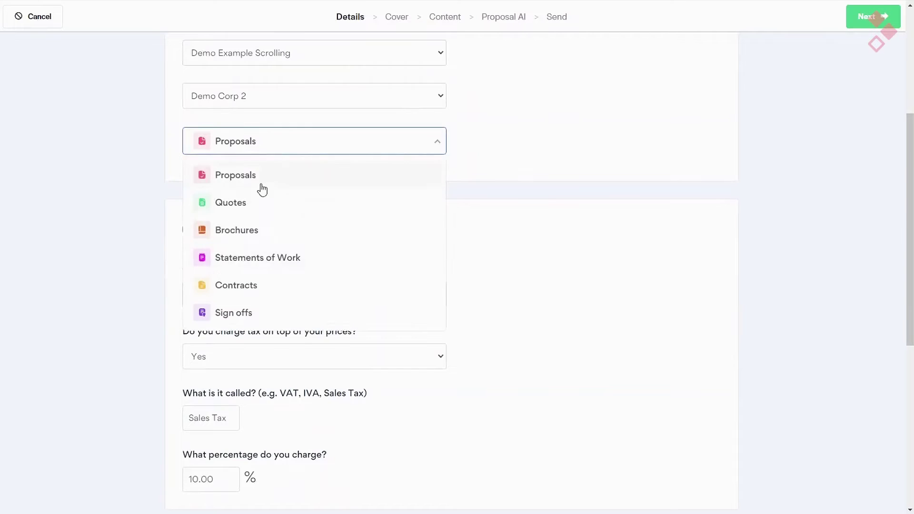
{"action": "left_click", "coordinate": [744, 198]}
{"action": "scroll", "coordinate": [406, 163], "scroll_direction": "down", "scroll_amount": 3}
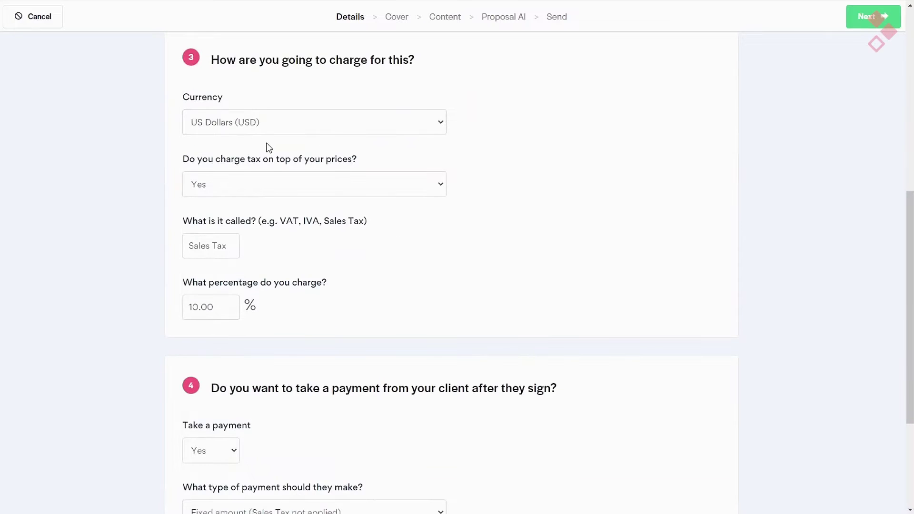
{"action": "scroll", "coordinate": [547, 315], "scroll_direction": "down", "scroll_amount": 3}
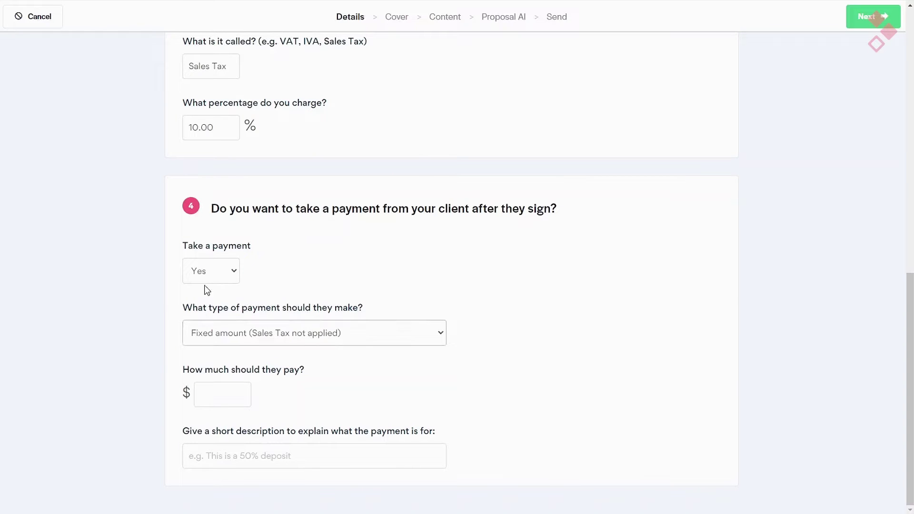
{"action": "left_click", "coordinate": [223, 373]}
{"action": "left_click", "coordinate": [207, 394]}
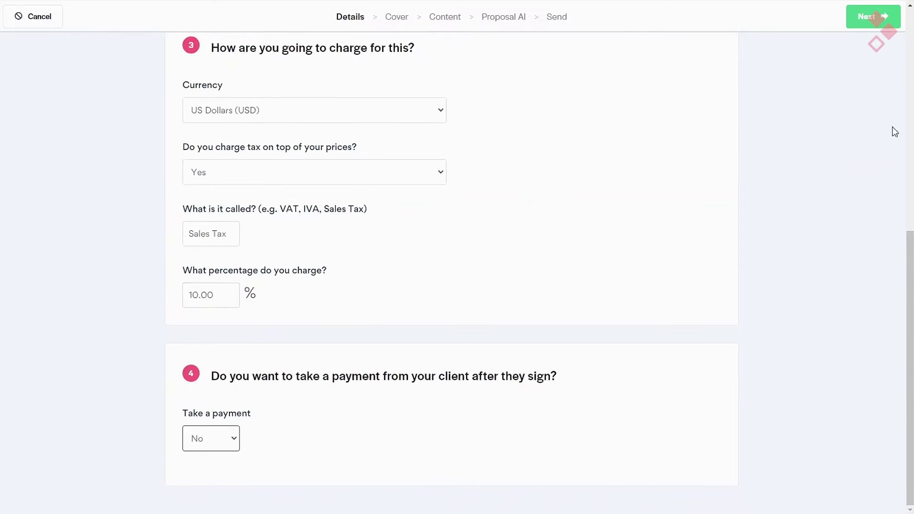
{"action": "left_click", "coordinate": [875, 24]}
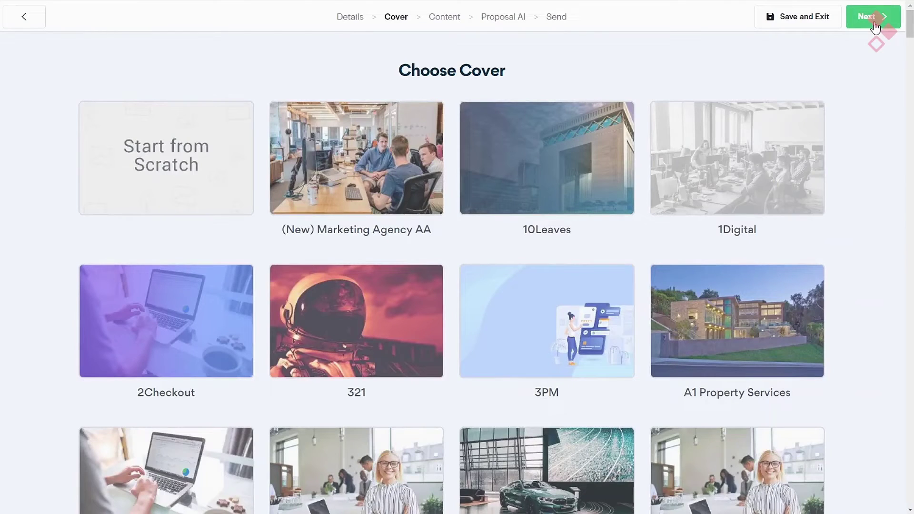
- Find and select the Demo Corp cover
{"action": "key", "text": "ctrl+f"}
{"action": "type", "text": "demo"}
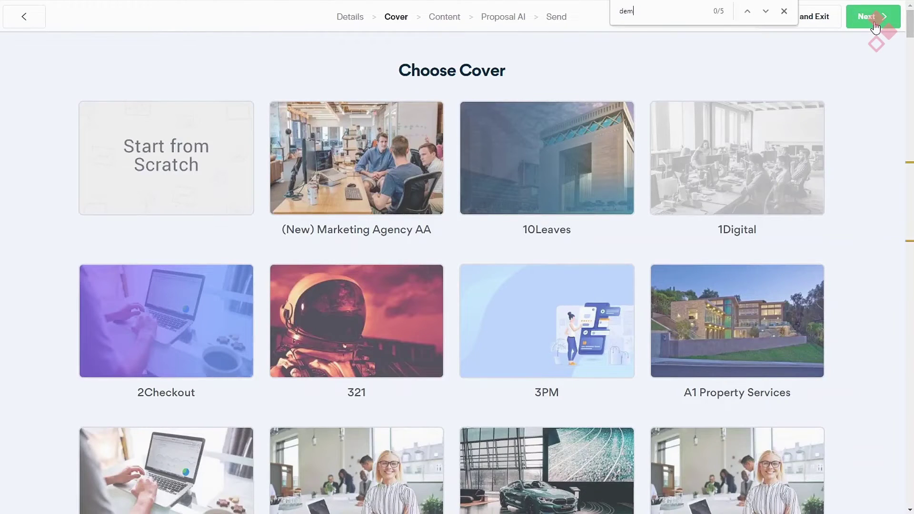
{"action": "left_click", "coordinate": [862, 15]}
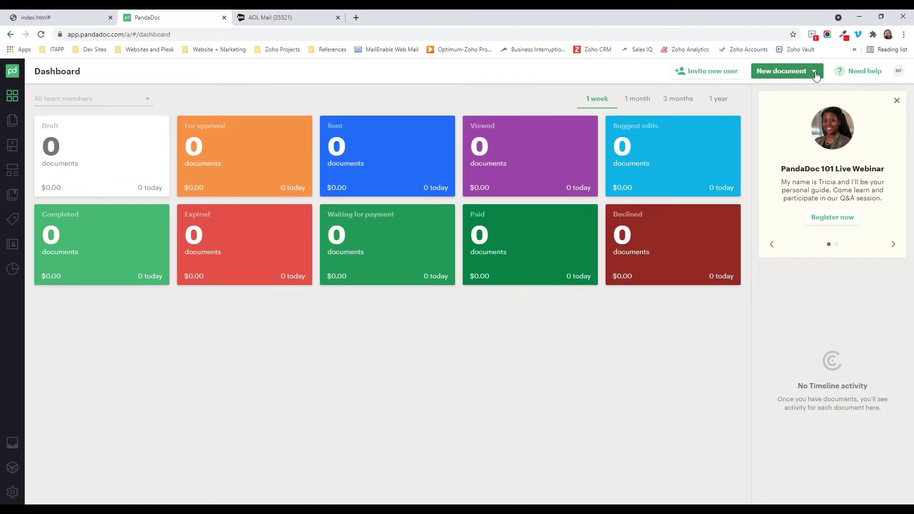
- Start a new PandaDoc document from the Insurance Proposal Template found via the Featured search
{"action": "left_click", "coordinate": [812, 72]}
{"action": "left_click", "coordinate": [800, 92]}
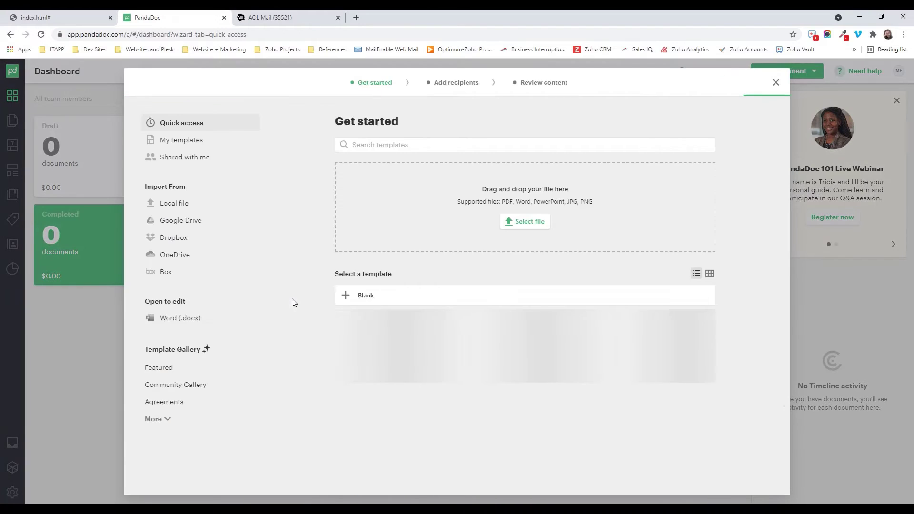
{"action": "left_click", "coordinate": [159, 367]}
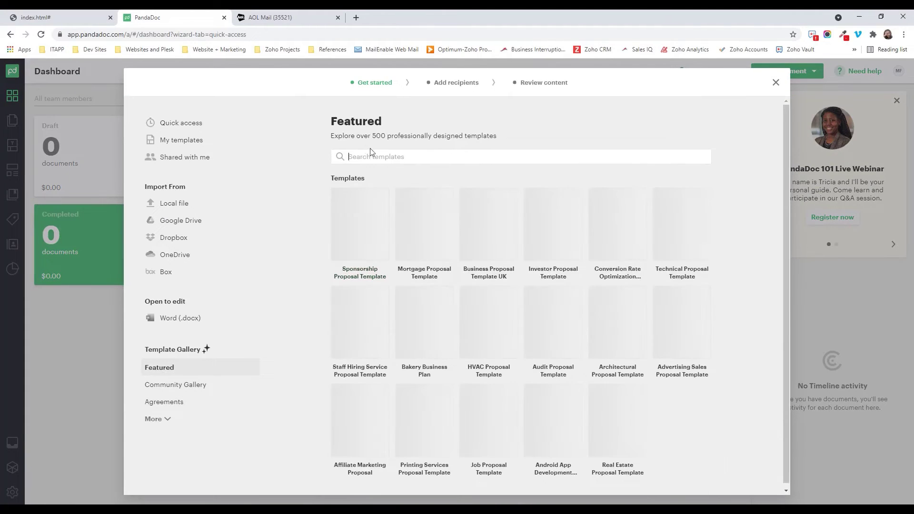
{"action": "type", "text": "insurance"}
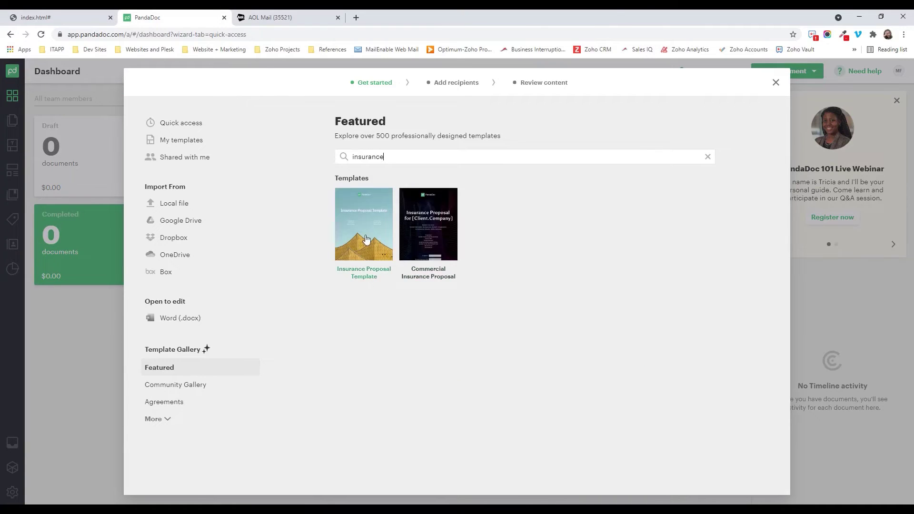
{"action": "left_click", "coordinate": [365, 235]}
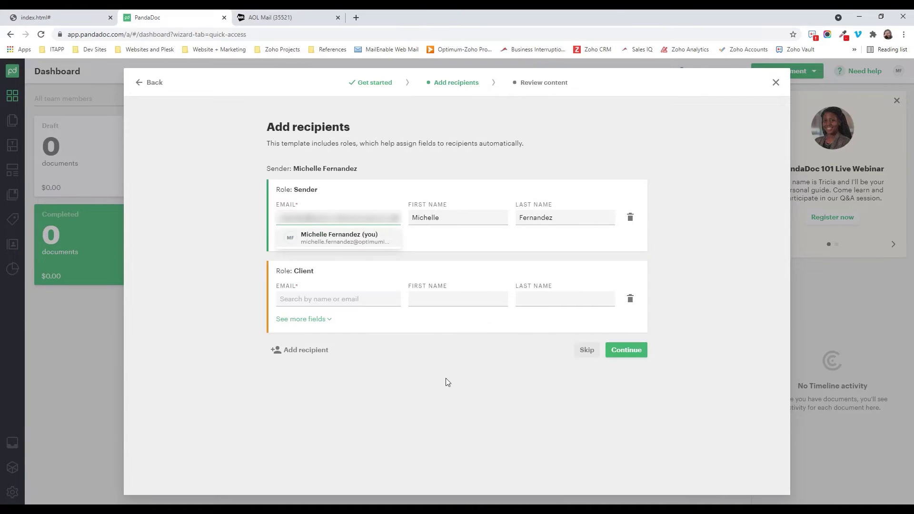
- Enter Optimum as the sender's company name
{"action": "left_click", "coordinate": [309, 239]}
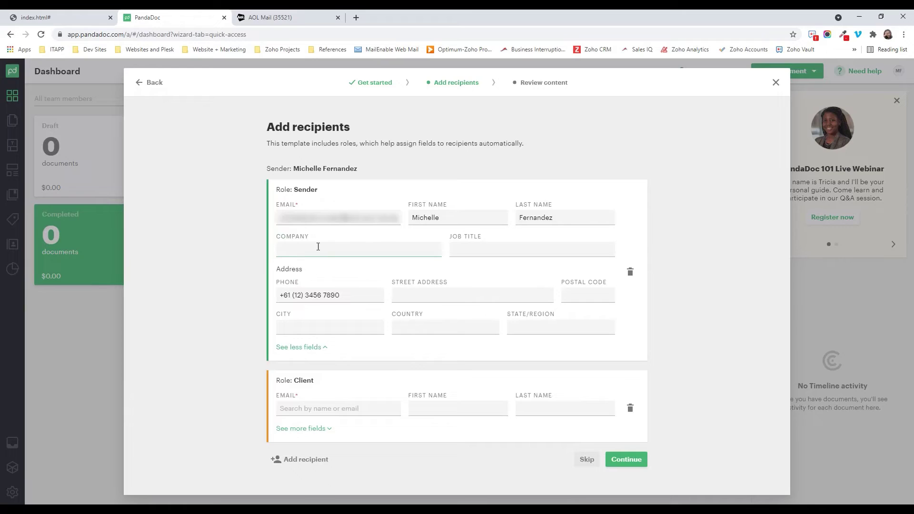
{"action": "left_click", "coordinate": [318, 246]}
{"action": "type", "text": "Optimum Insurance"}
{"action": "left_click", "coordinate": [310, 347]}
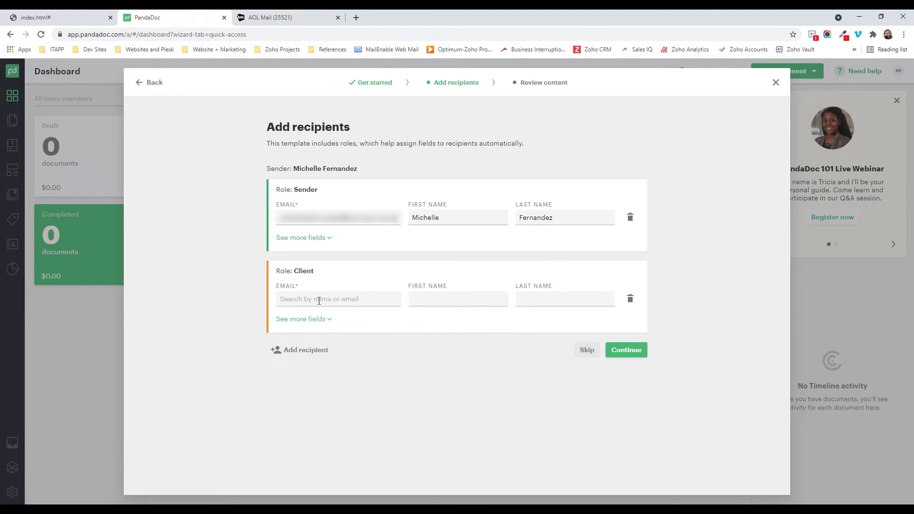
- Set the client recipient's company to Test and continue
{"action": "left_click", "coordinate": [316, 299]}
{"action": "key", "text": "Escape"}
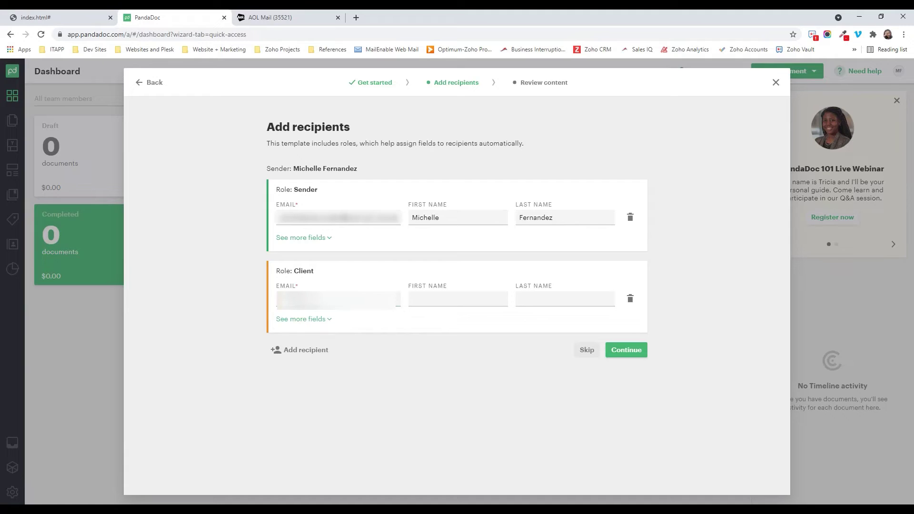
{"action": "left_click", "coordinate": [326, 319]}
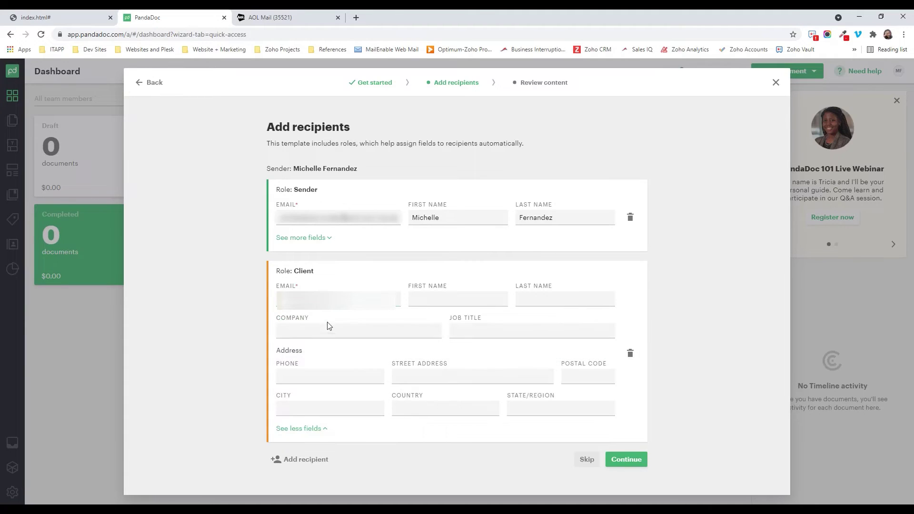
{"action": "left_click", "coordinate": [296, 330]}
{"action": "type", "text": "Test"}
{"action": "left_click", "coordinate": [444, 300]}
{"action": "left_click", "coordinate": [524, 301]}
{"action": "left_click", "coordinate": [632, 459]}
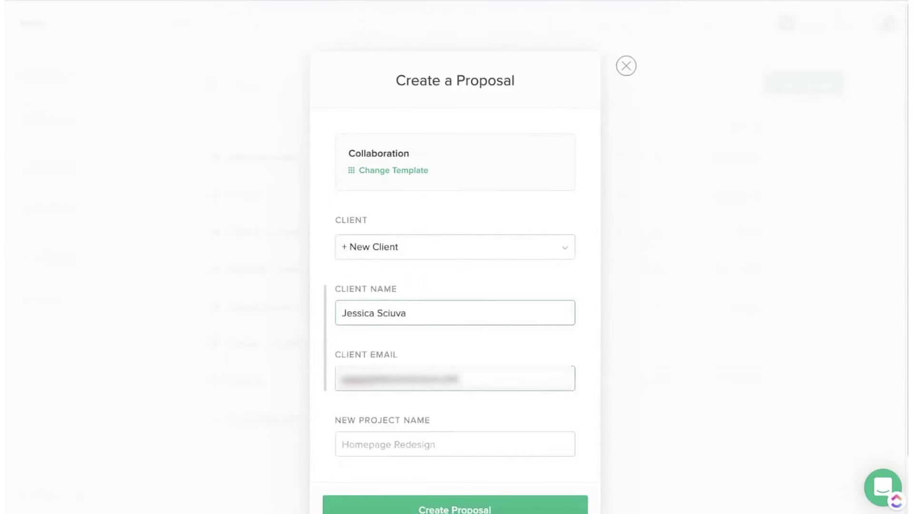
{"action": "key", "text": "Tab"}
- Create the Bonsai Collaboration proposal for client Test
{"action": "type", "text": "Test"}
{"action": "scroll", "coordinate": [402, 397], "scroll_direction": "down", "scroll_amount": 2}
{"action": "key", "text": "Return"}
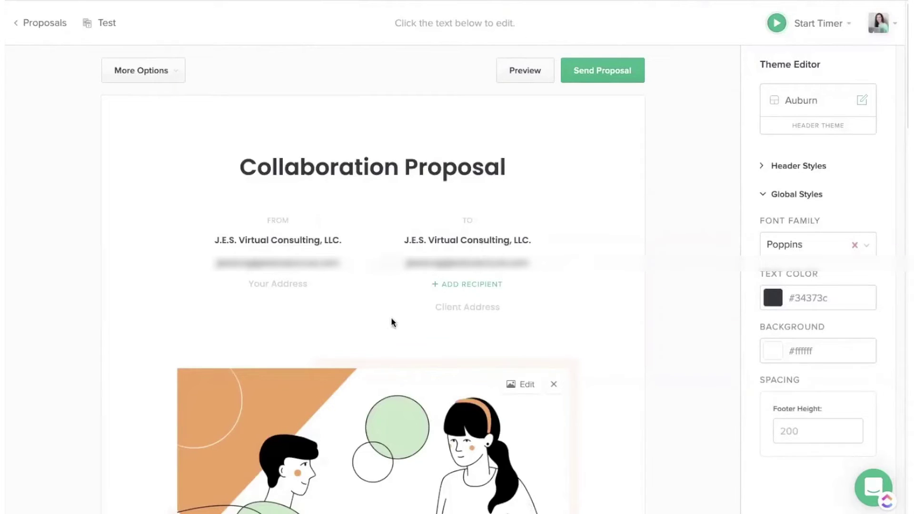
- Remove the word 'Collaboration' from the proposal title
{"action": "left_click", "coordinate": [398, 170]}
{"action": "key", "text": "ctrl+a"}
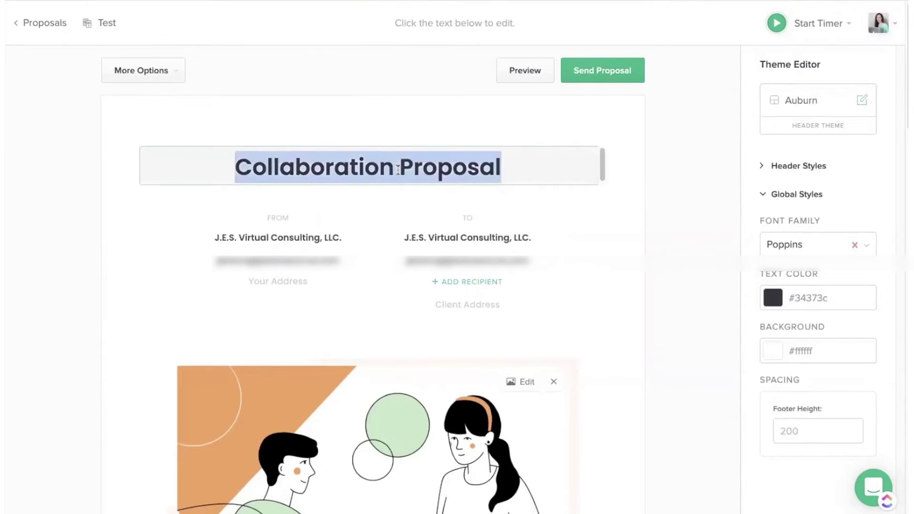
{"action": "left_click", "coordinate": [398, 170]}
{"action": "left_click_drag", "start_coordinate": [397, 170], "coordinate": [224, 168]}
{"action": "key", "text": "BackSpace"}
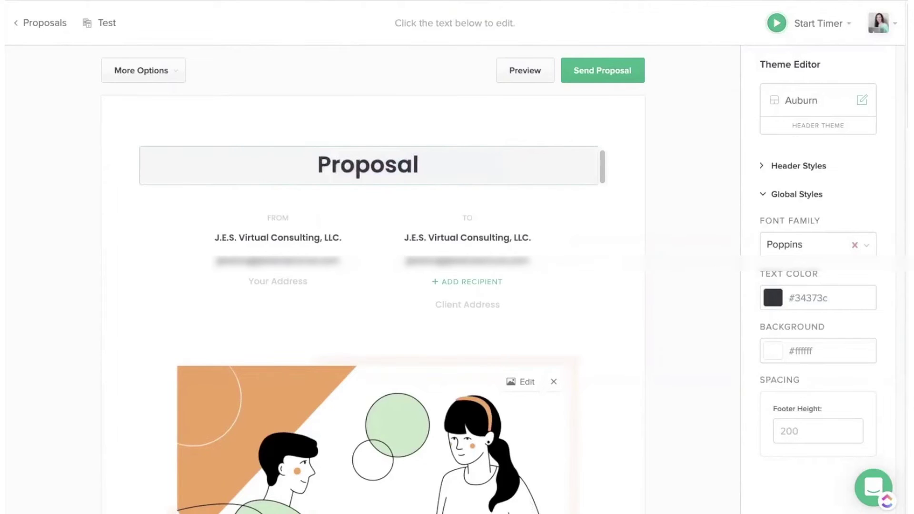
{"action": "type", "text": "Tec"}
{"action": "scroll", "coordinate": [498, 226], "scroll_direction": "down", "scroll_amount": 5}
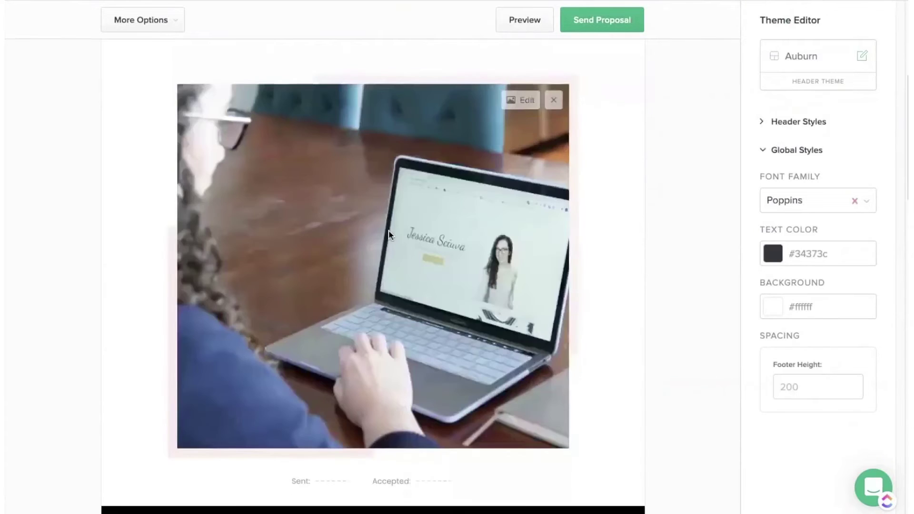
{"action": "scroll", "coordinate": [522, 261], "scroll_direction": "up", "scroll_amount": 4}
{"action": "scroll", "coordinate": [521, 261], "scroll_direction": "down", "scroll_amount": 5}
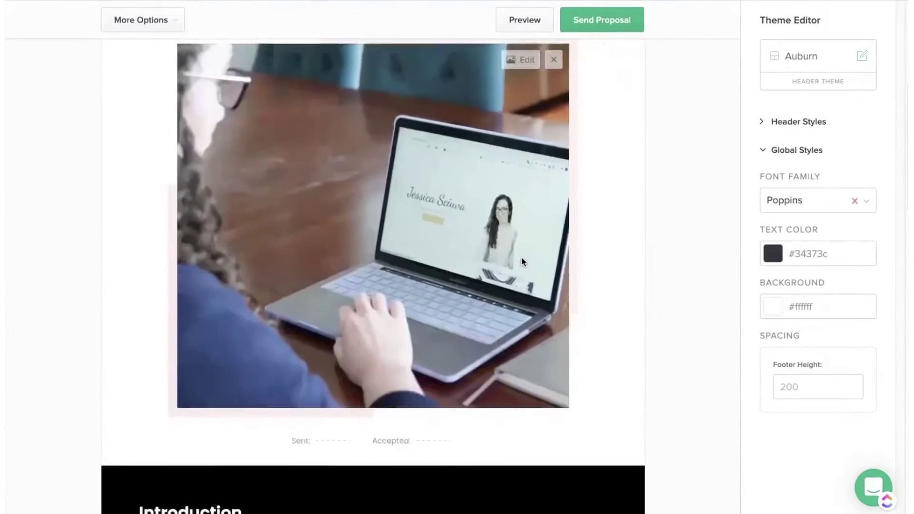
{"action": "scroll", "coordinate": [558, 130], "scroll_direction": "up", "scroll_amount": 2}
- Set the proposal header background to blue #0a7cbd
{"action": "left_click", "coordinate": [761, 122]}
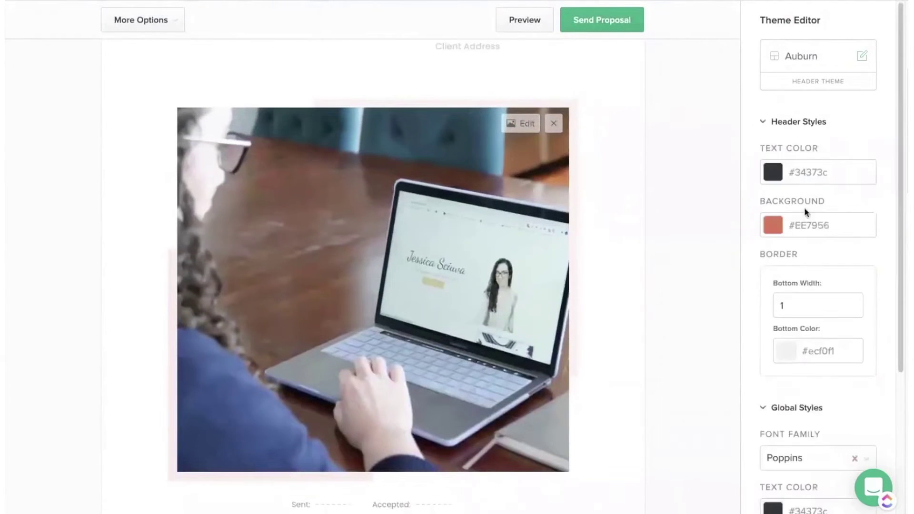
{"action": "left_click", "coordinate": [802, 221]}
{"action": "left_click_drag", "start_coordinate": [781, 300], "coordinate": [824, 313]}
{"action": "left_click", "coordinate": [864, 405]}
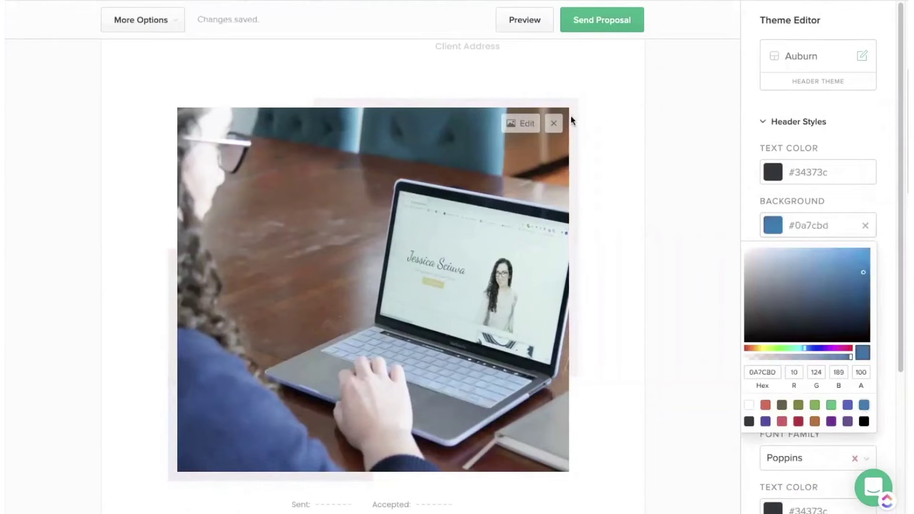
{"action": "left_click", "coordinate": [863, 228]}
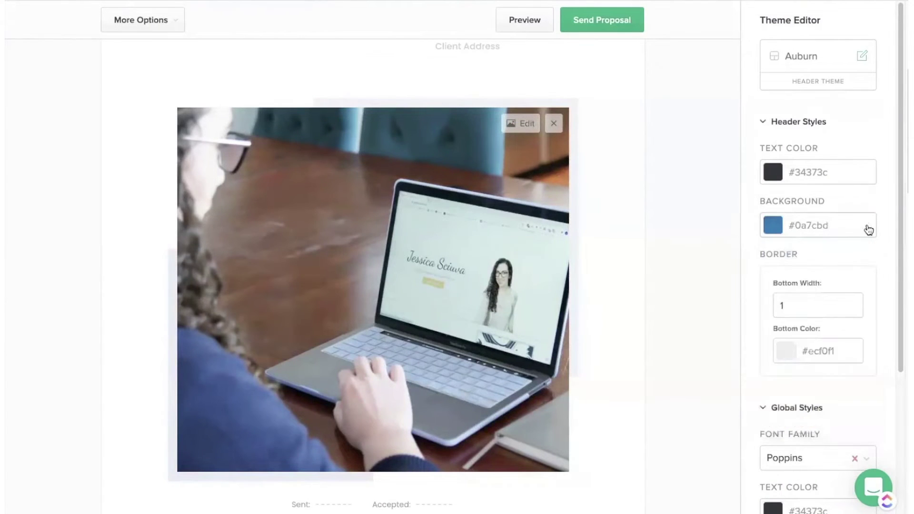
- Give the Introduction section a blue #0a7cbd background
{"action": "scroll", "coordinate": [815, 291], "scroll_direction": "down", "scroll_amount": 3}
{"action": "scroll", "coordinate": [808, 313], "scroll_direction": "down", "scroll_amount": 2}
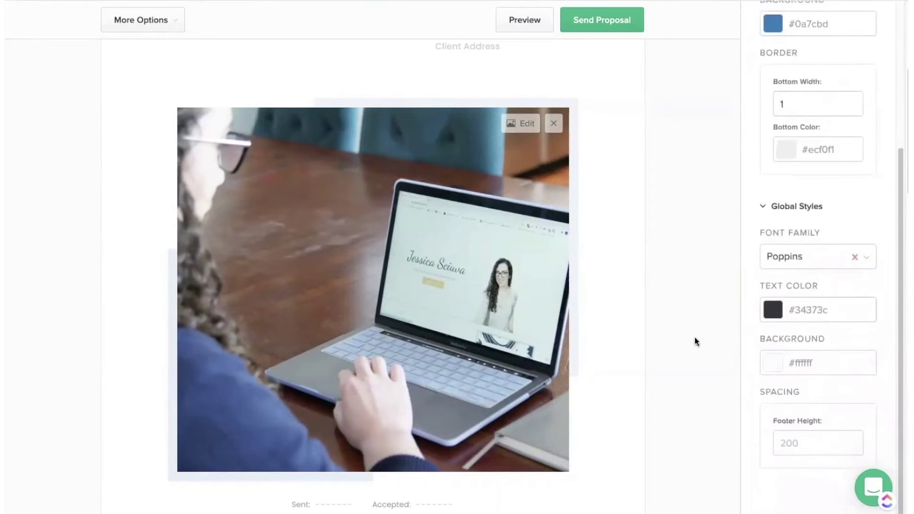
{"action": "scroll", "coordinate": [623, 390], "scroll_direction": "down", "scroll_amount": 5}
{"action": "scroll", "coordinate": [623, 389], "scroll_direction": "down", "scroll_amount": 2}
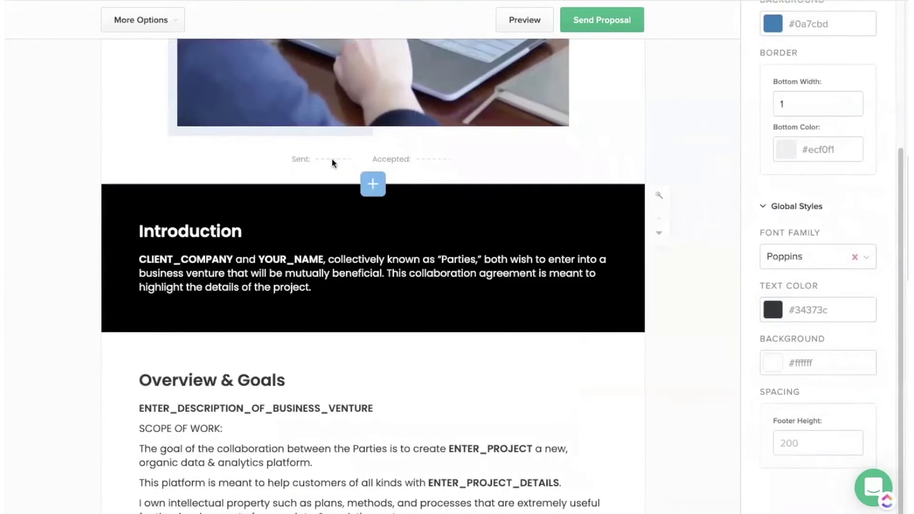
{"action": "scroll", "coordinate": [434, 214], "scroll_direction": "down", "scroll_amount": 1}
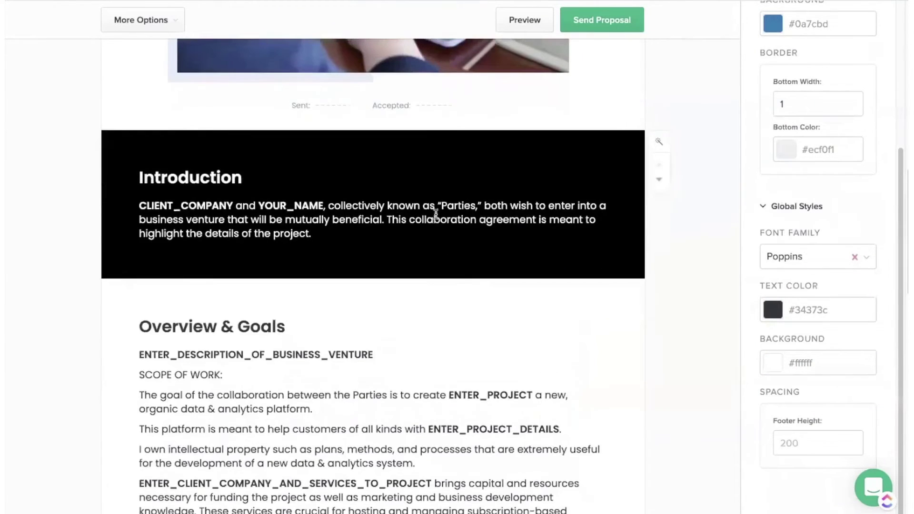
{"action": "left_click", "coordinate": [661, 145]}
{"action": "scroll", "coordinate": [809, 166], "scroll_direction": "down", "scroll_amount": 2}
{"action": "left_click", "coordinate": [806, 165]}
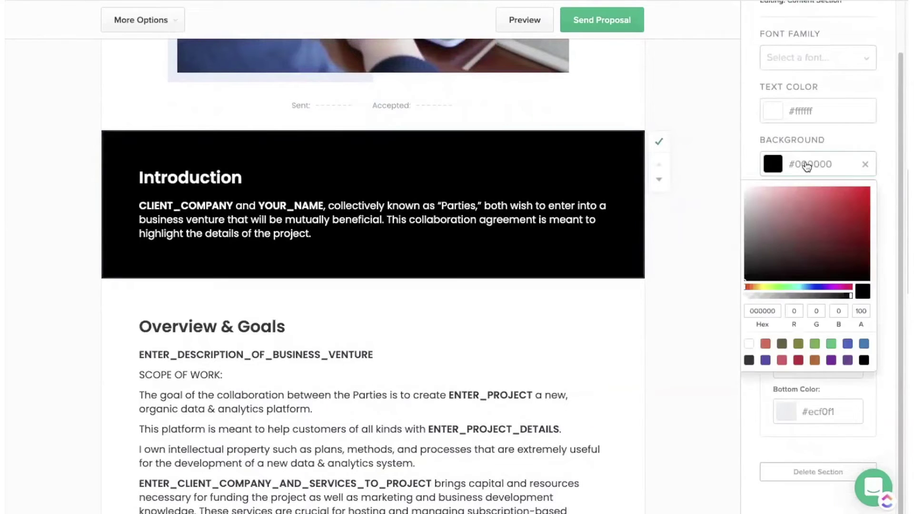
{"action": "left_click_drag", "start_coordinate": [795, 249], "coordinate": [810, 199]}
{"action": "left_click", "coordinate": [862, 344]}
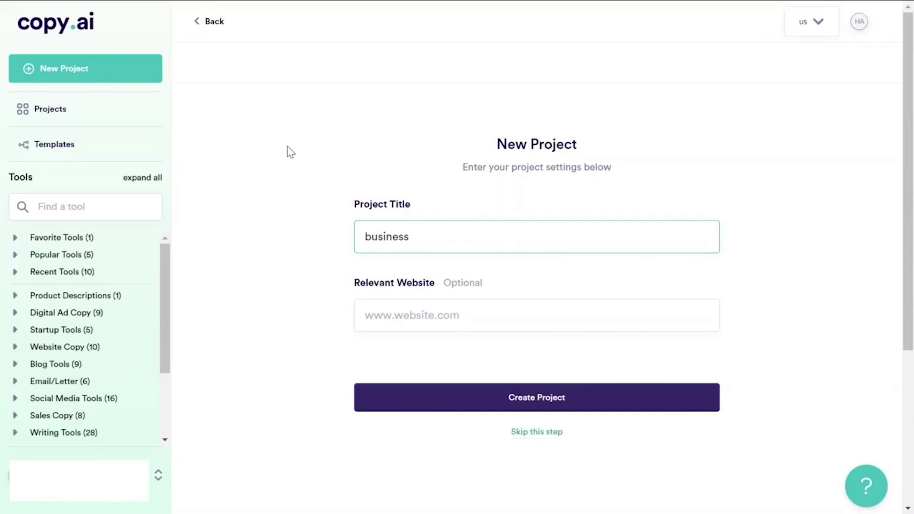
- Create the Copy.ai project 'business proposal for content writing services' and go to tool search
{"action": "type", "text": "proposal for content"}
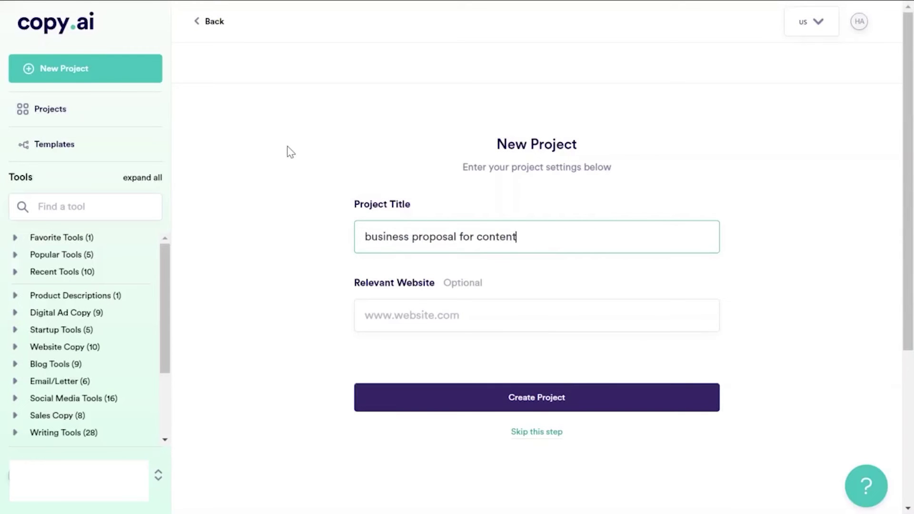
{"action": "type", "text": " writing services"}
{"action": "left_click", "coordinate": [551, 407]}
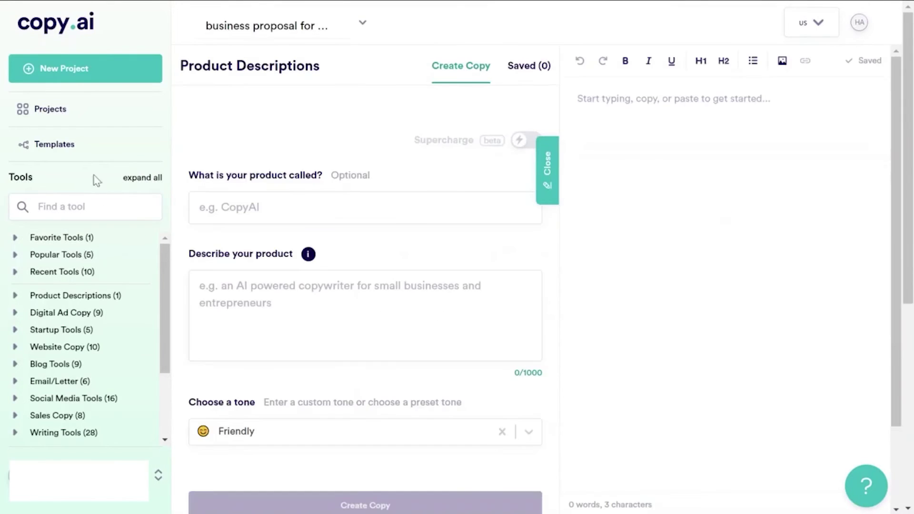
{"action": "left_click", "coordinate": [72, 195]}
- In Pain-Agitate-Solution, paste the service name and the four-bullet content service description
{"action": "type", "text": "pain"}
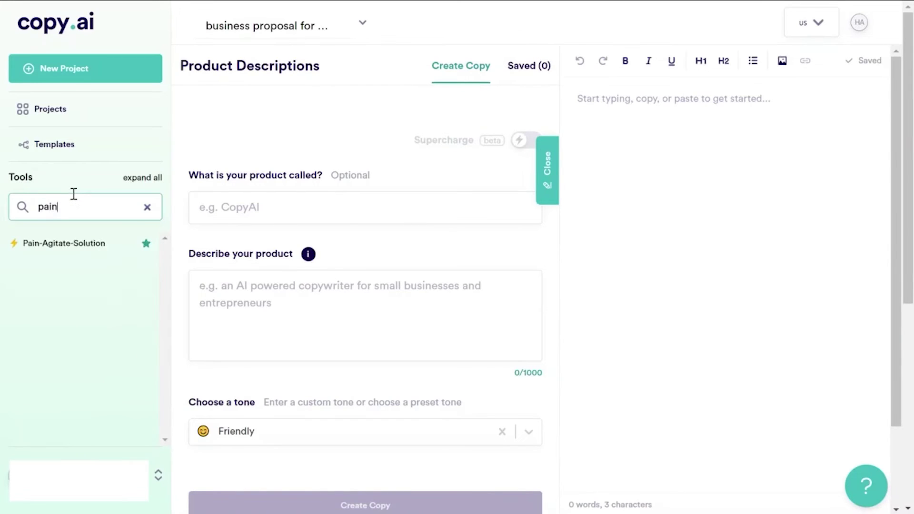
{"action": "left_click", "coordinate": [99, 251]}
{"action": "left_click", "coordinate": [277, 208]}
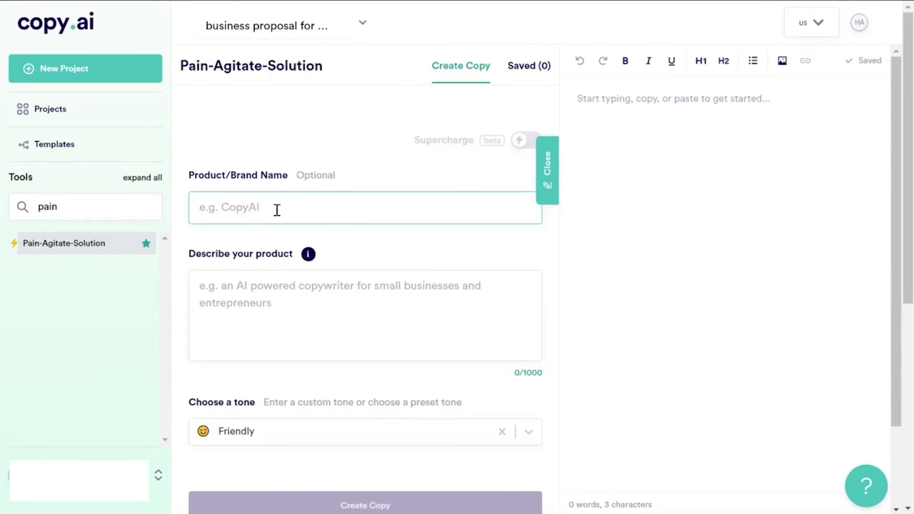
{"action": "type", "text": "content marketing services for a B2B SaaS company"}
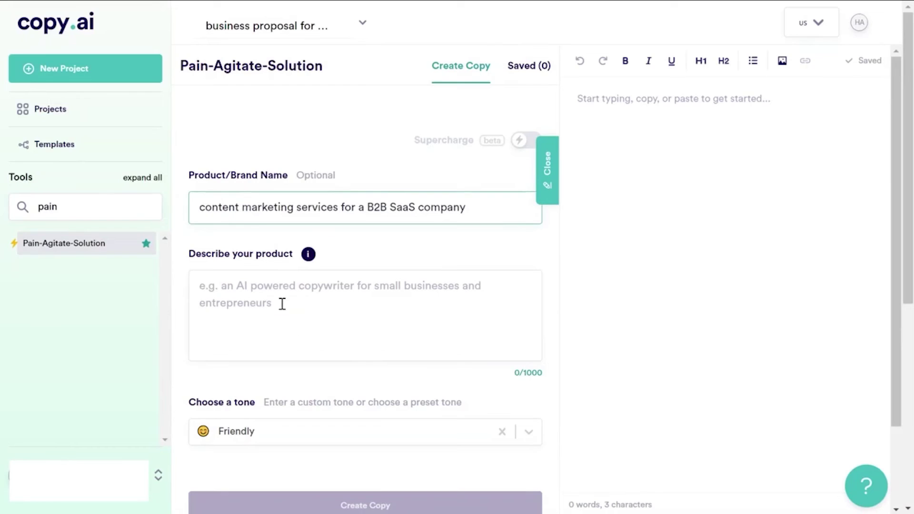
{"action": "left_click", "coordinate": [282, 304]}
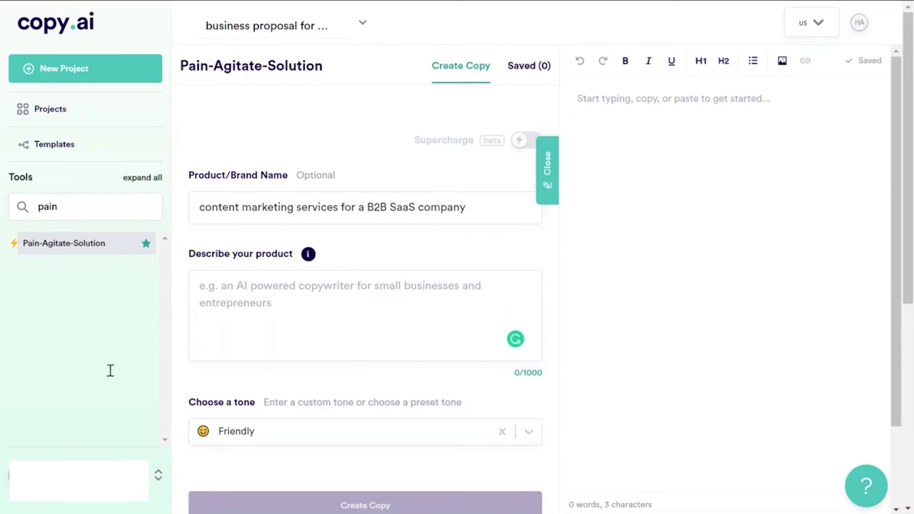
{"action": "left_click", "coordinate": [256, 358]}
{"action": "type", "text": "- can help with creating content at scale - can maintain high content standards - process-oriented - a vetted team of writers"}
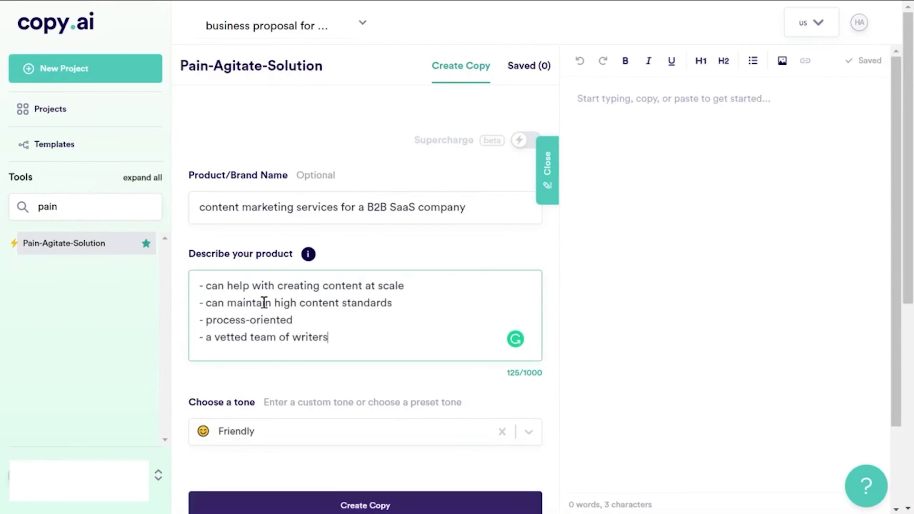
{"action": "scroll", "coordinate": [305, 340], "scroll_direction": "down", "scroll_amount": 5}
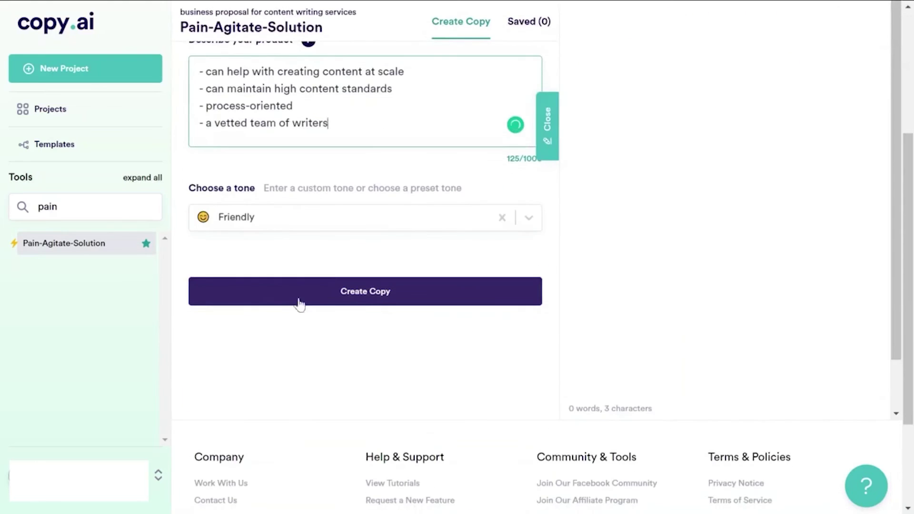
- Generate the Pain-Agitate-Solution drafts and scroll through the variants
{"action": "left_click", "coordinate": [357, 291]}
{"action": "scroll", "coordinate": [356, 295], "scroll_direction": "down", "scroll_amount": 4}
{"action": "left_click_drag", "start_coordinate": [300, 326], "coordinate": [431, 341]}
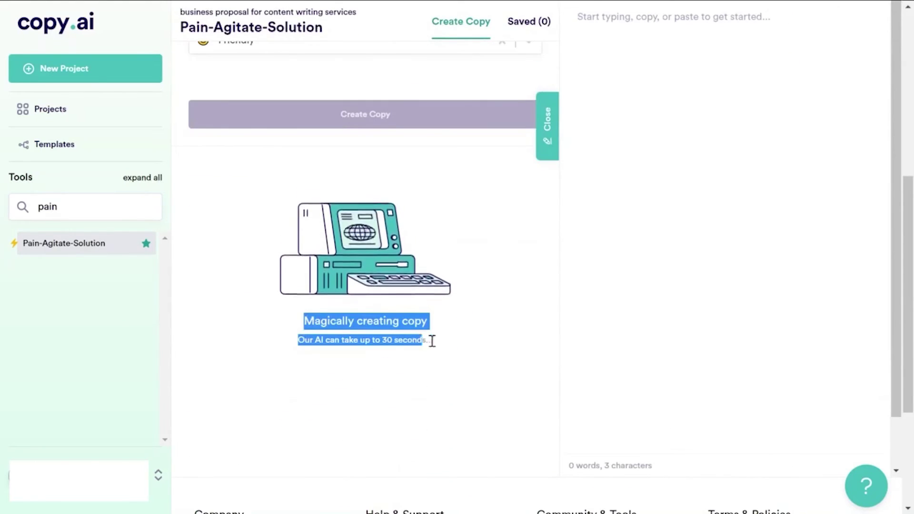
{"action": "left_click", "coordinate": [474, 342]}
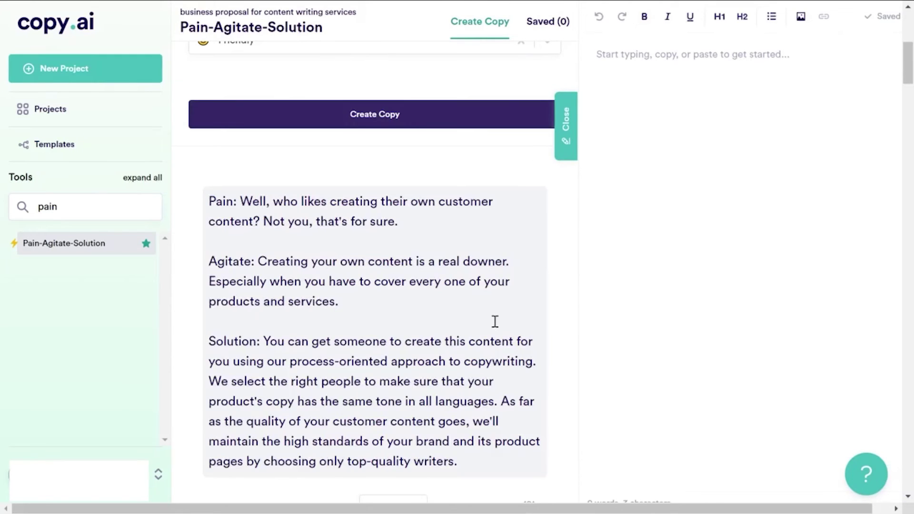
{"action": "scroll", "coordinate": [299, 273], "scroll_direction": "down", "scroll_amount": 8}
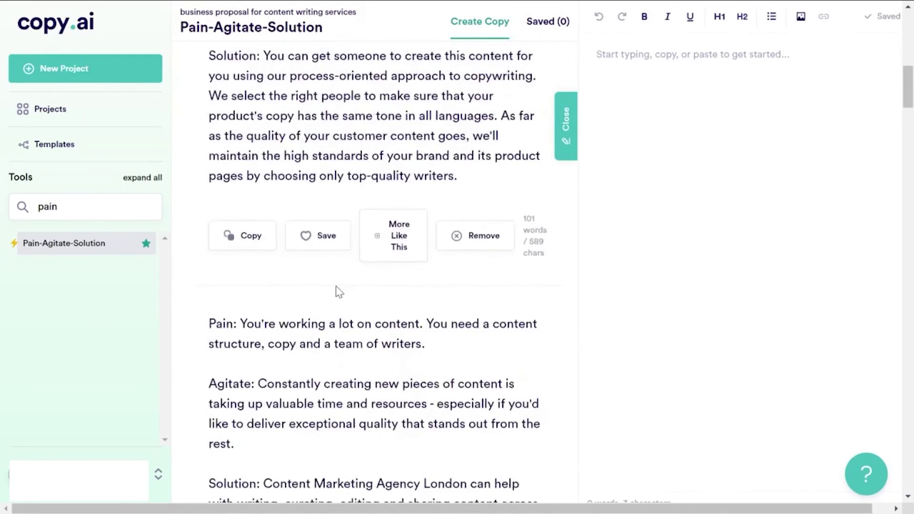
{"action": "scroll", "coordinate": [349, 315], "scroll_direction": "down", "scroll_amount": 5}
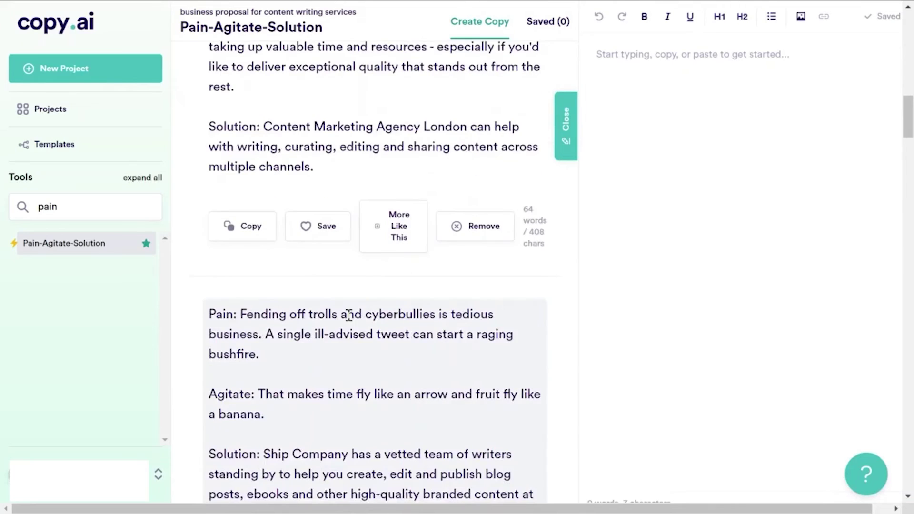
{"action": "scroll", "coordinate": [322, 343], "scroll_direction": "down", "scroll_amount": 10}
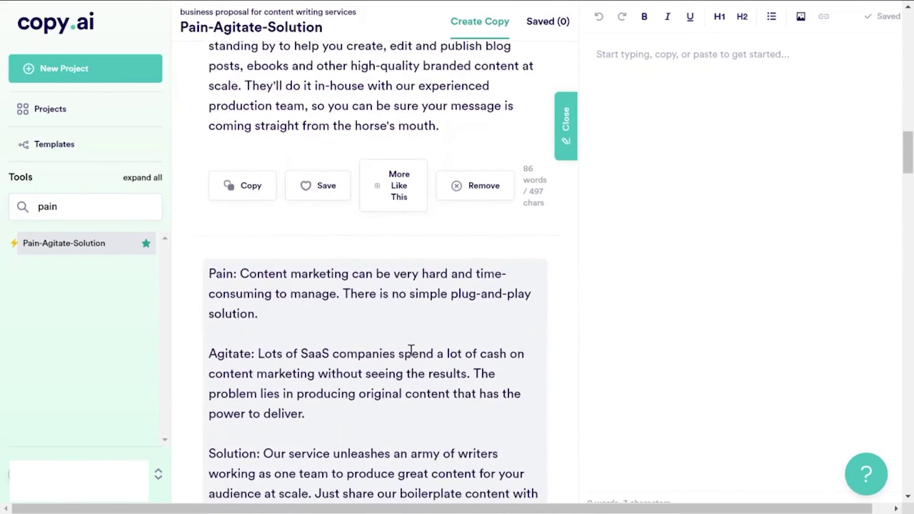
- Copy one draft's Pain and Agitate sentences into the editor
{"action": "left_click_drag", "start_coordinate": [241, 201], "coordinate": [258, 242]}
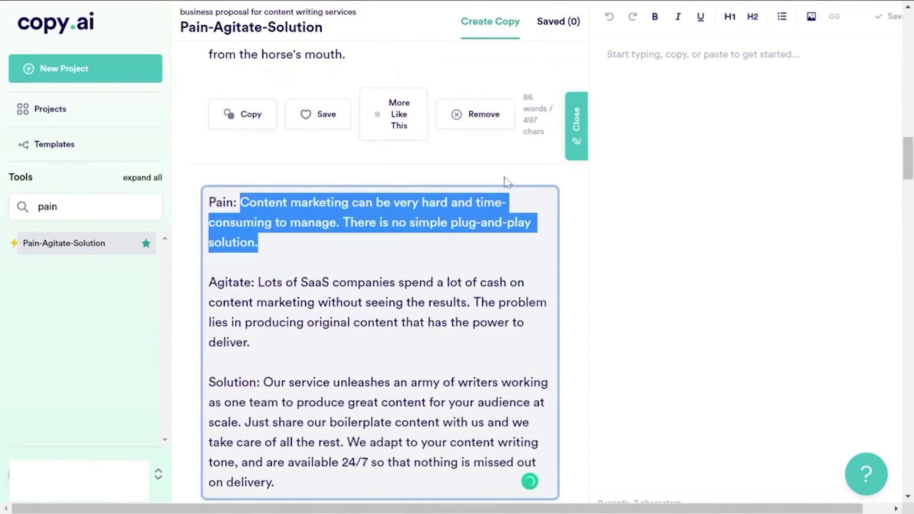
{"action": "key", "text": "ctrl+c"}
{"action": "left_click", "coordinate": [779, 99]}
{"action": "key", "text": "ctrl+v"}
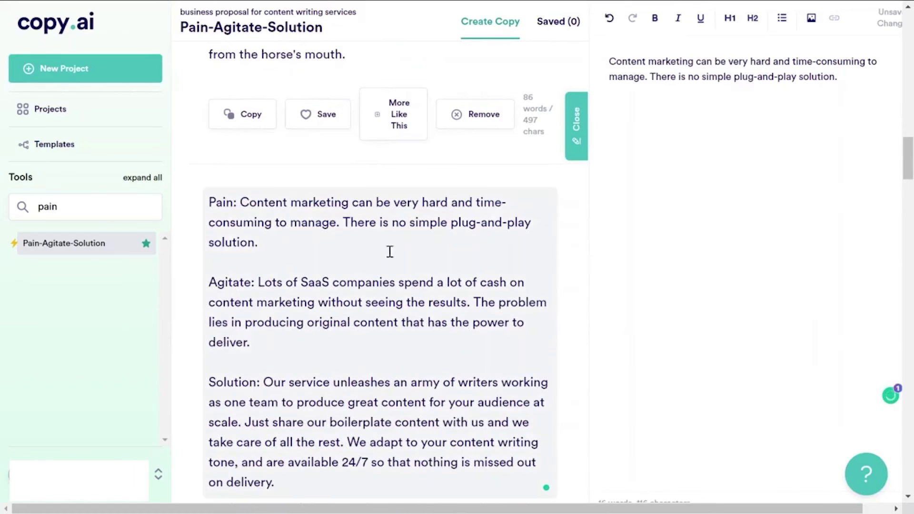
{"action": "left_click_drag", "start_coordinate": [258, 281], "coordinate": [283, 328]}
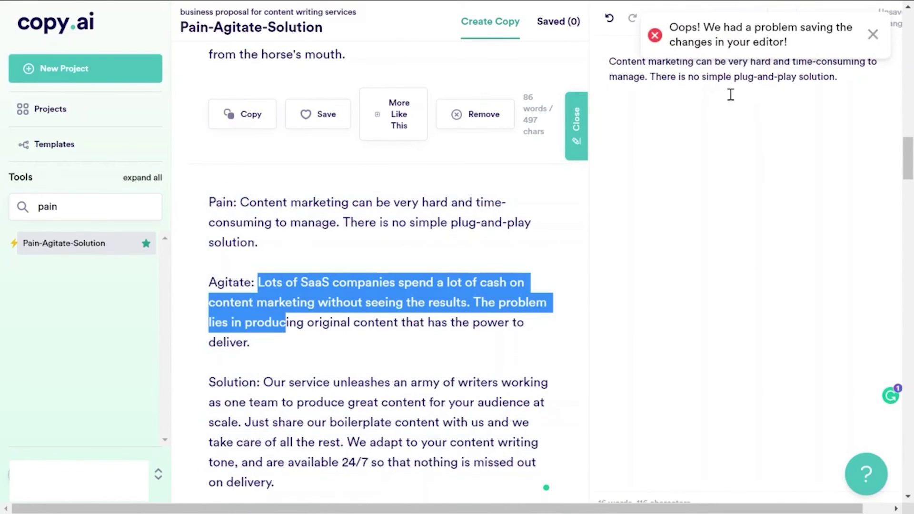
{"action": "key", "text": "ctrl+c"}
{"action": "left_click", "coordinate": [749, 116]}
{"action": "key", "text": "ctrl+v"}
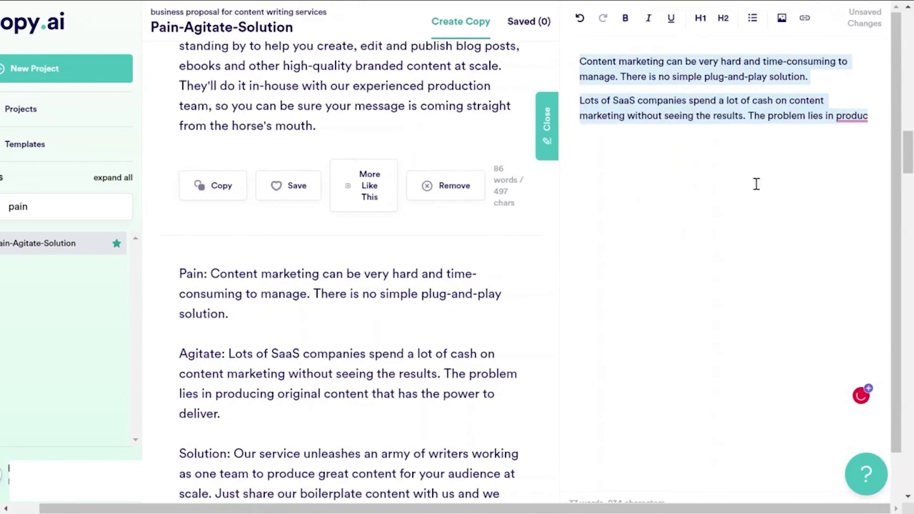
- Correct 'produc' to 'product' and add the line 'Boilerplate content to build on top of' above
{"action": "mouse_move", "coordinate": [871, 118]}
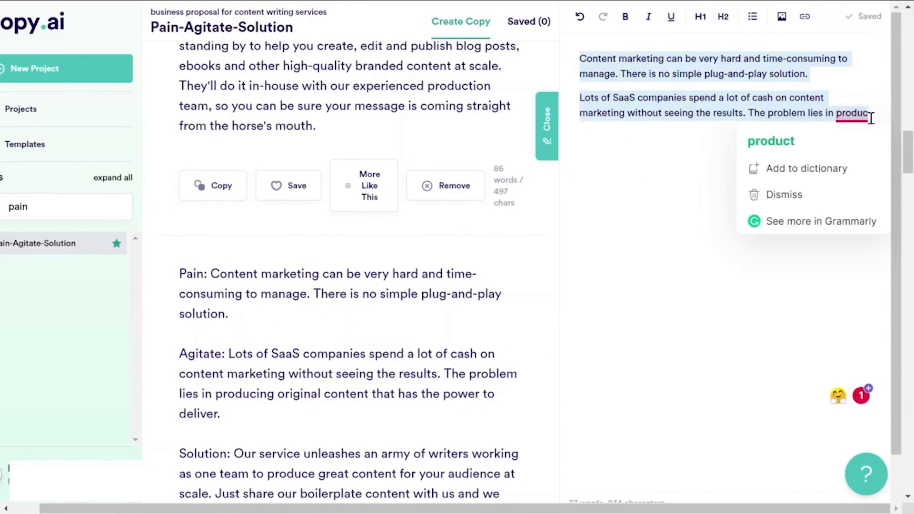
{"action": "left_click", "coordinate": [783, 139]}
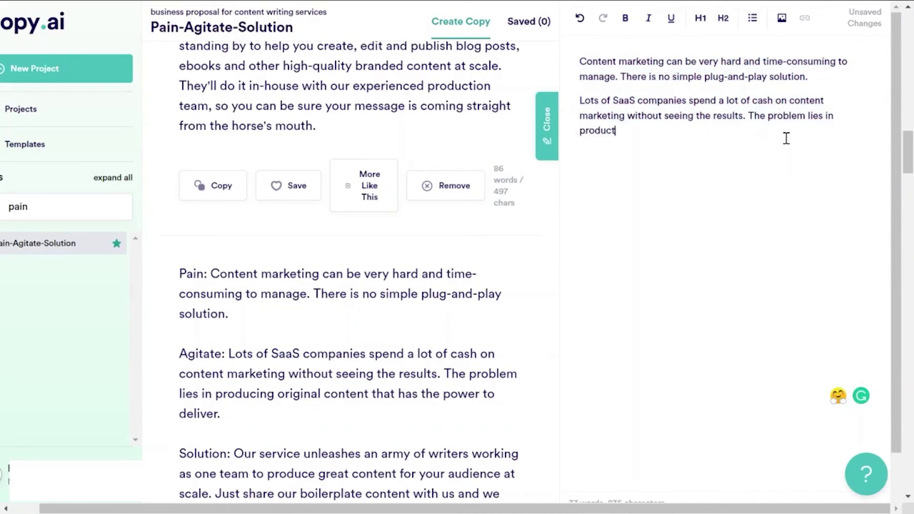
{"action": "scroll", "coordinate": [714, 167], "scroll_direction": "up", "scroll_amount": 2}
{"action": "left_click_drag", "start_coordinate": [635, 131], "coordinate": [573, 61]}
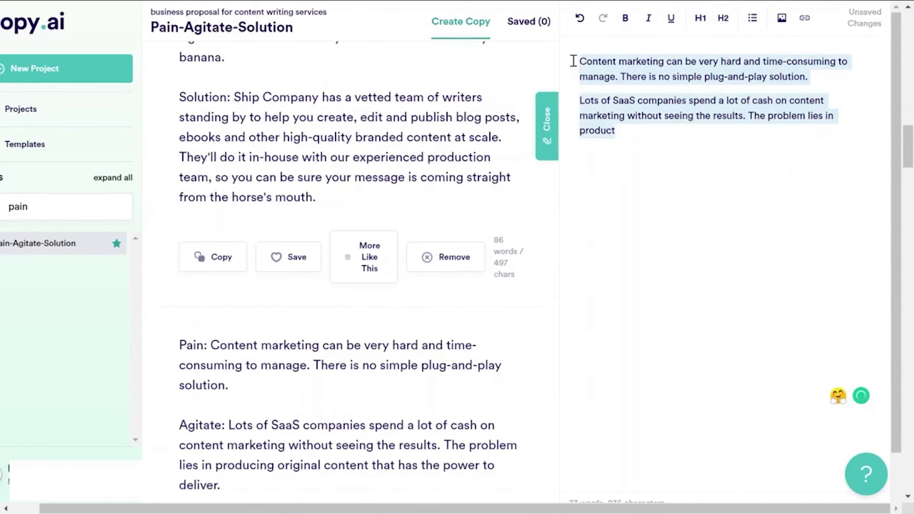
{"action": "left_click", "coordinate": [584, 61]}
{"action": "key", "text": "Return"}
{"action": "key", "text": "Return"}
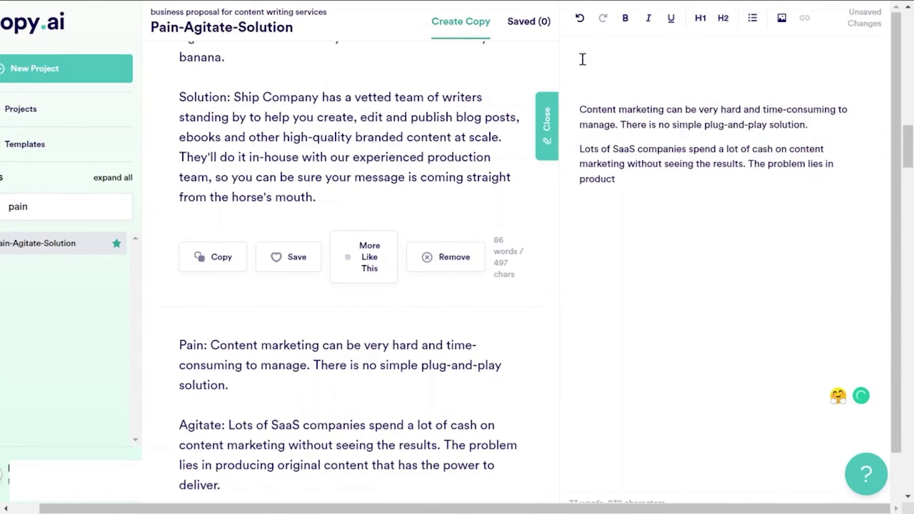
{"action": "type", "text": "Boilerplate content "}
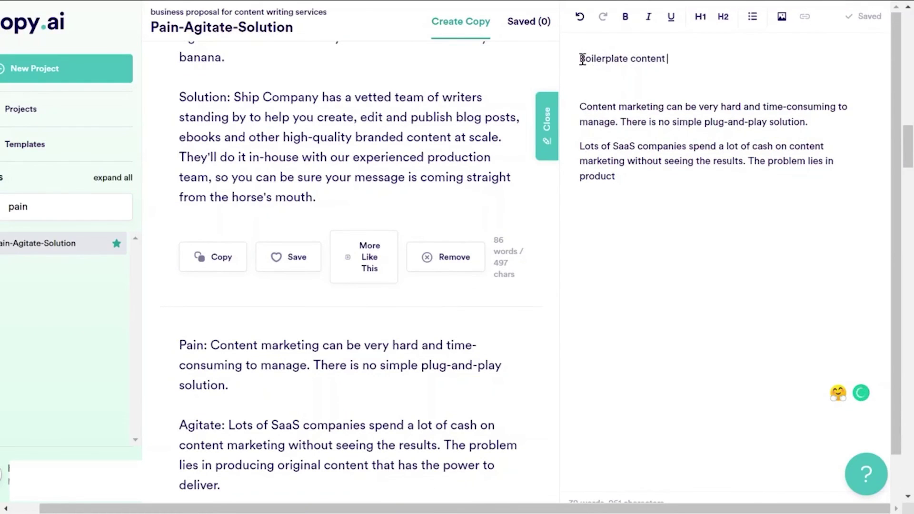
{"action": "type", "text": "to build "}
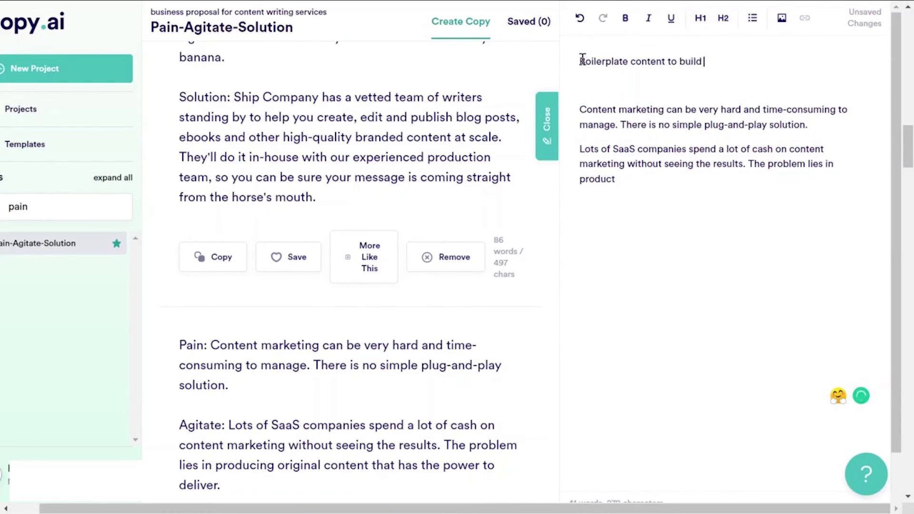
{"action": "type", "text": "on top off"}
- Enter 'business proposal for content writing service' as a new project title
{"action": "left_click_drag", "start_coordinate": [580, 112], "coordinate": [623, 182]}
{"action": "left_click", "coordinate": [663, 212]}
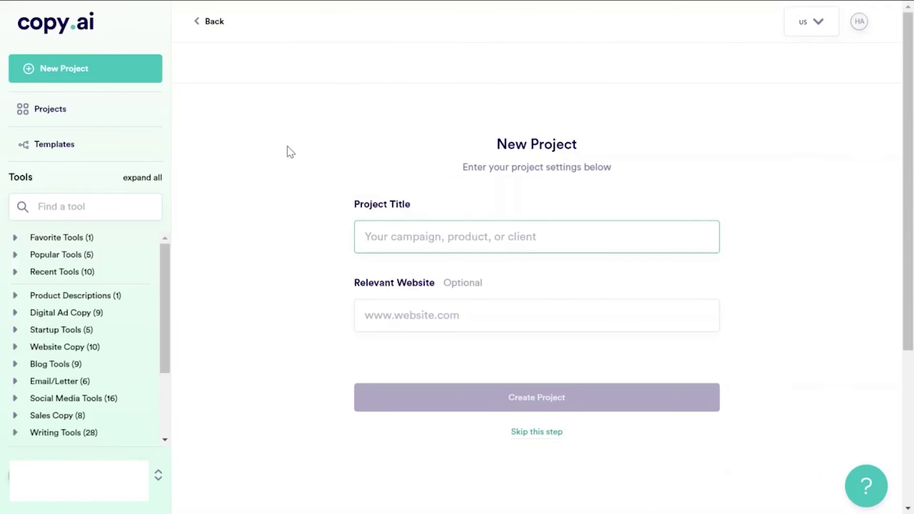
{"action": "type", "text": "business"}
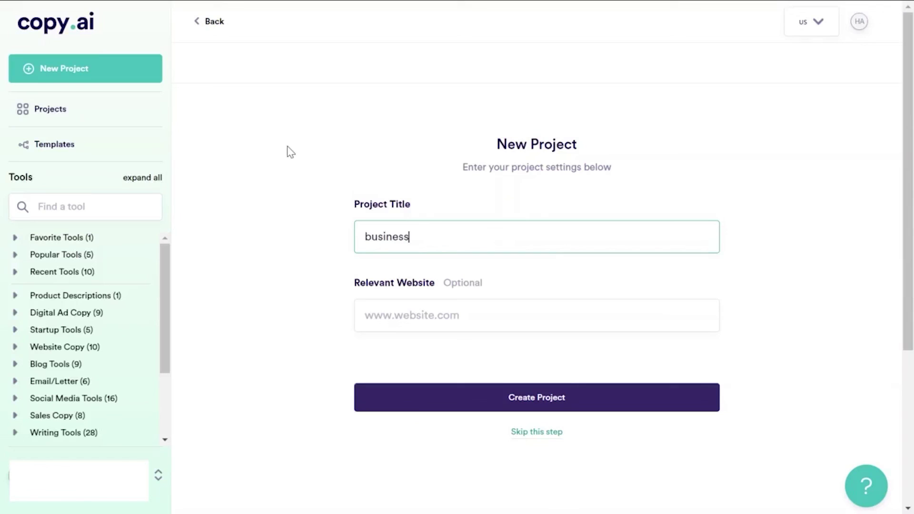
{"action": "type", "text": " proposal for cont"}
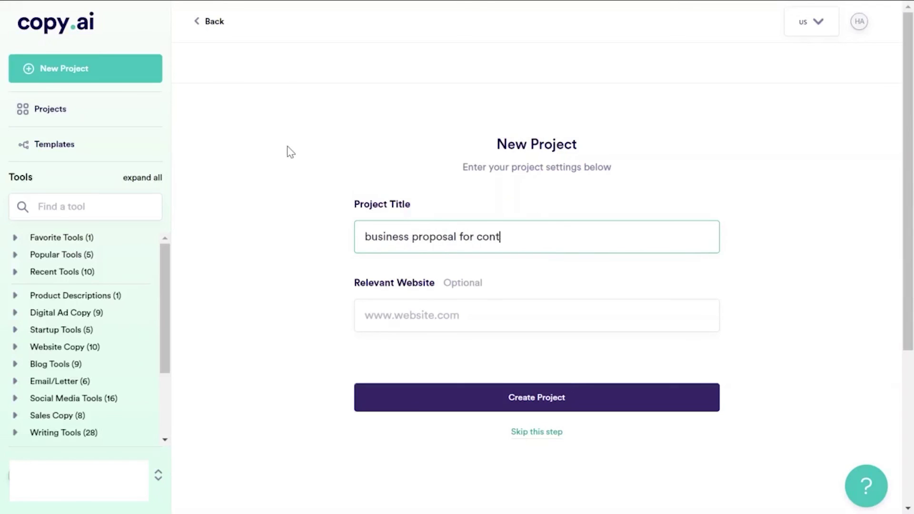
{"action": "type", "text": "ent writing services"}
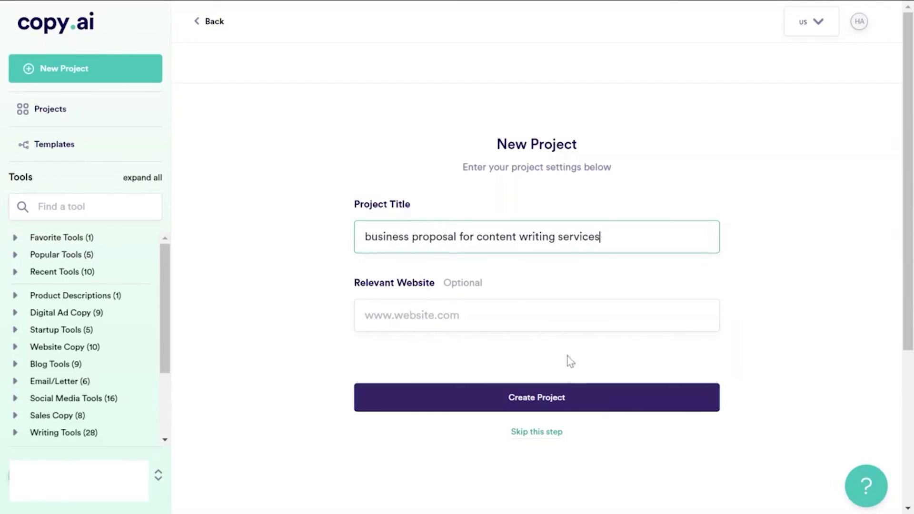
- Create the project and open its Pain-Agitate-Solution tool
{"action": "left_click", "coordinate": [552, 407]}
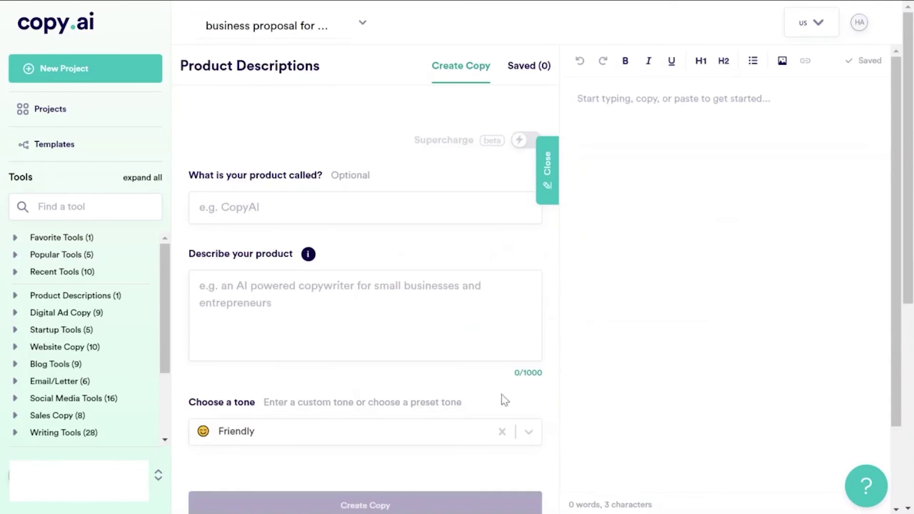
{"action": "left_click", "coordinate": [74, 195]}
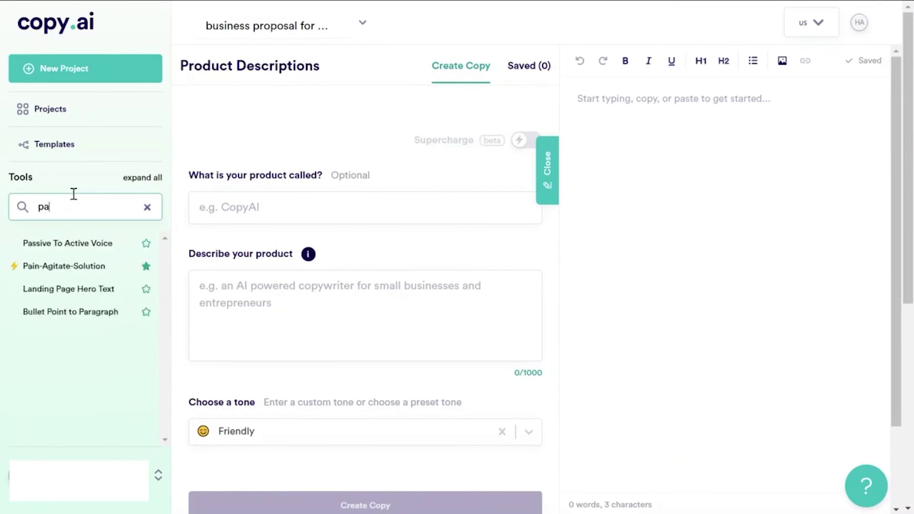
{"action": "type", "text": "in"}
{"action": "left_click", "coordinate": [95, 245]}
- Paste the B2B SaaS content service name and its four-bullet description
{"action": "left_click", "coordinate": [277, 208]}
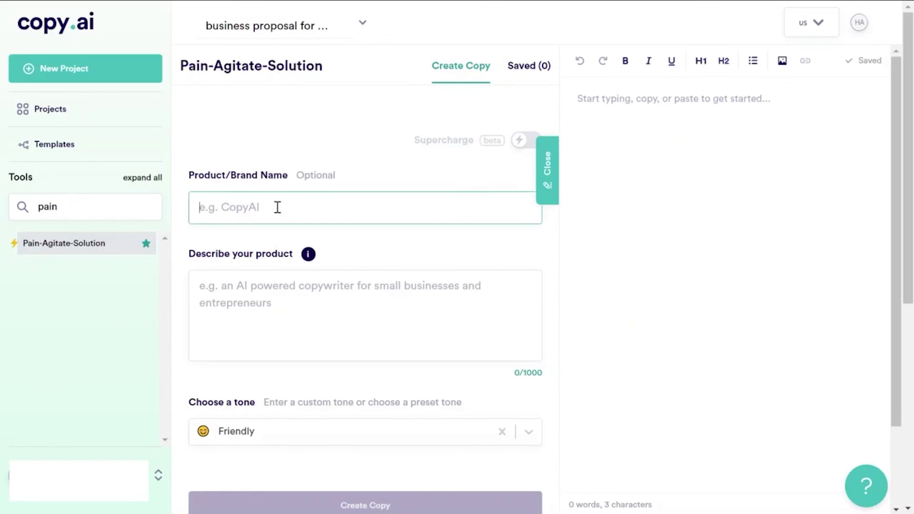
{"action": "key", "text": "ctrl+v"}
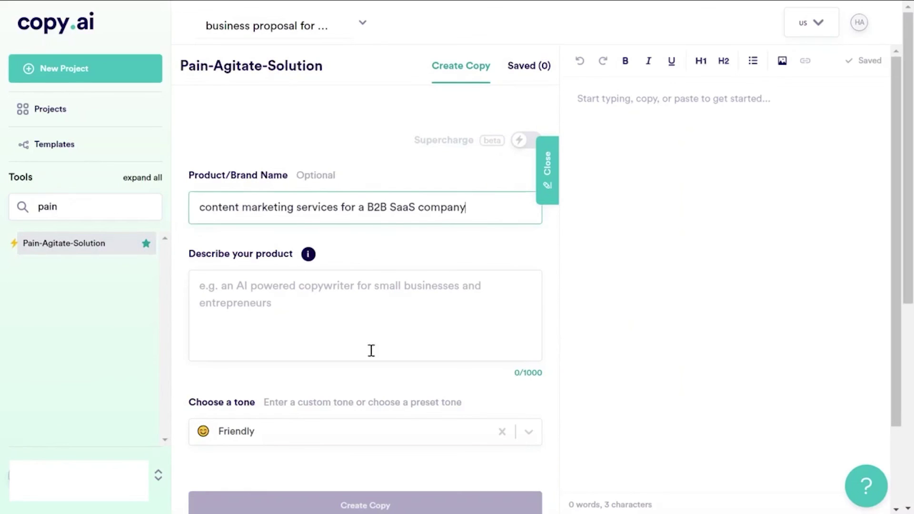
{"action": "left_click", "coordinate": [281, 301]}
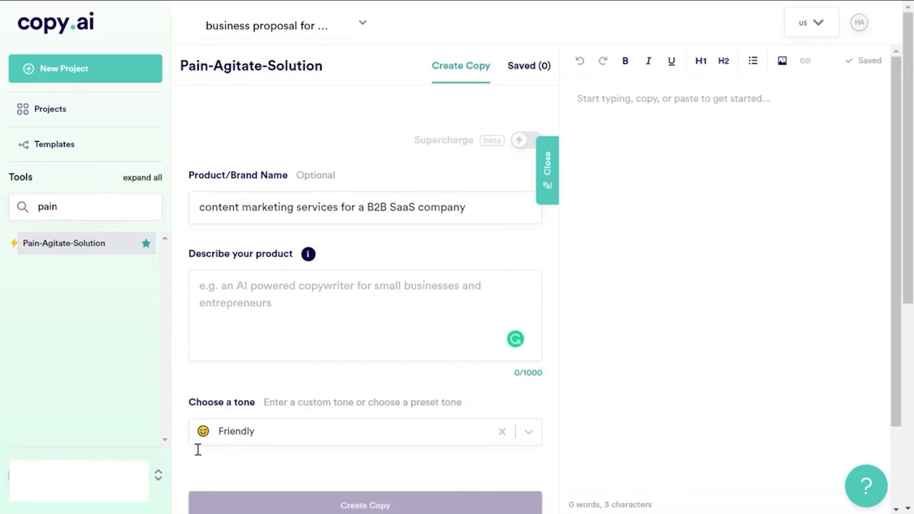
{"action": "left_click", "coordinate": [273, 313]}
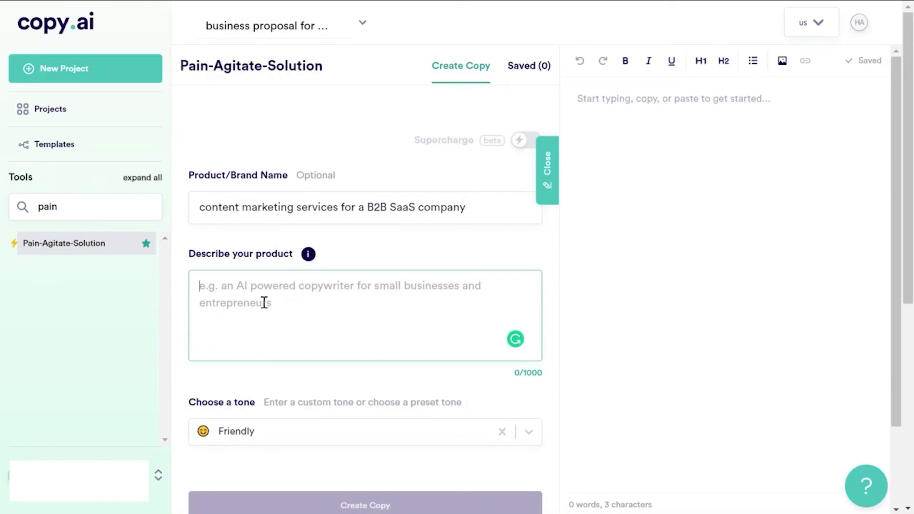
{"action": "key", "text": "ctrl+v"}
{"action": "scroll", "coordinate": [304, 338], "scroll_direction": "down", "scroll_amount": 5}
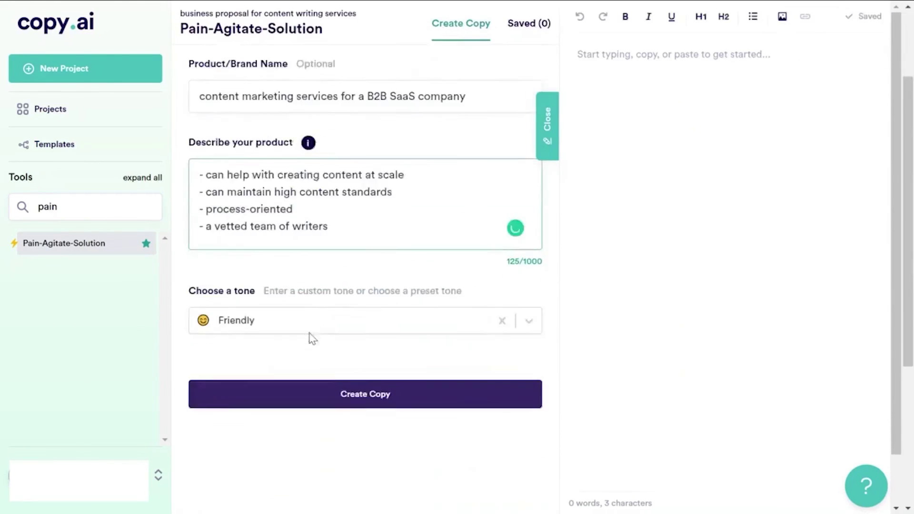